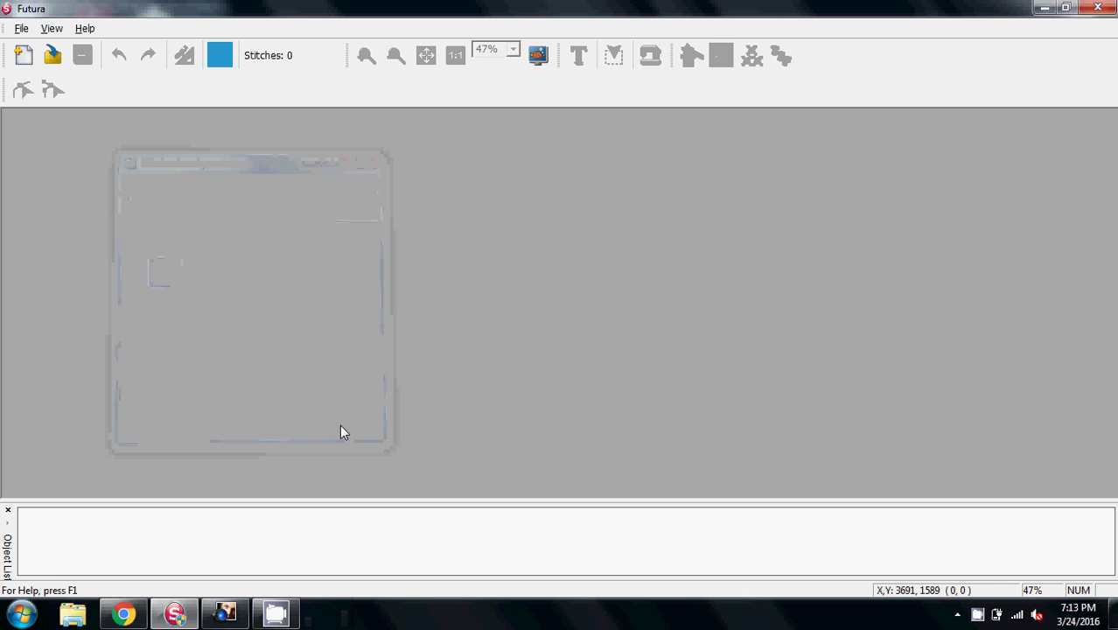
# - Bring up doodledog.jpg in Paint Shop Pro and nudge its image window into place
pyautogui.click(229, 615)
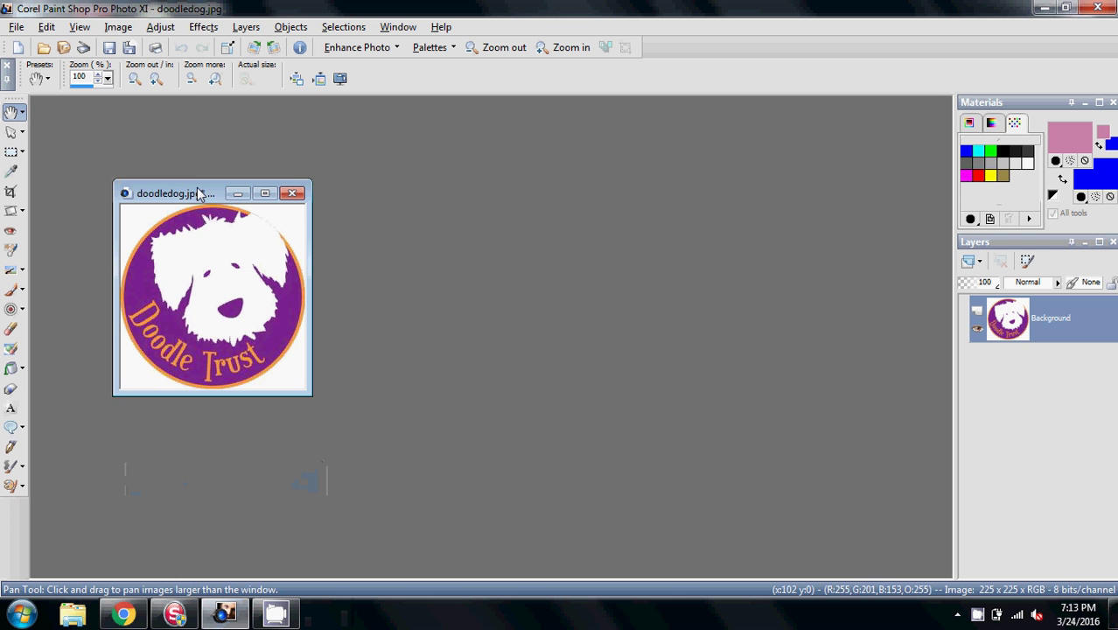
pyautogui.moveTo(213, 191); pyautogui.dragTo(287, 178)
pyautogui.scroll(1, 312, 275)
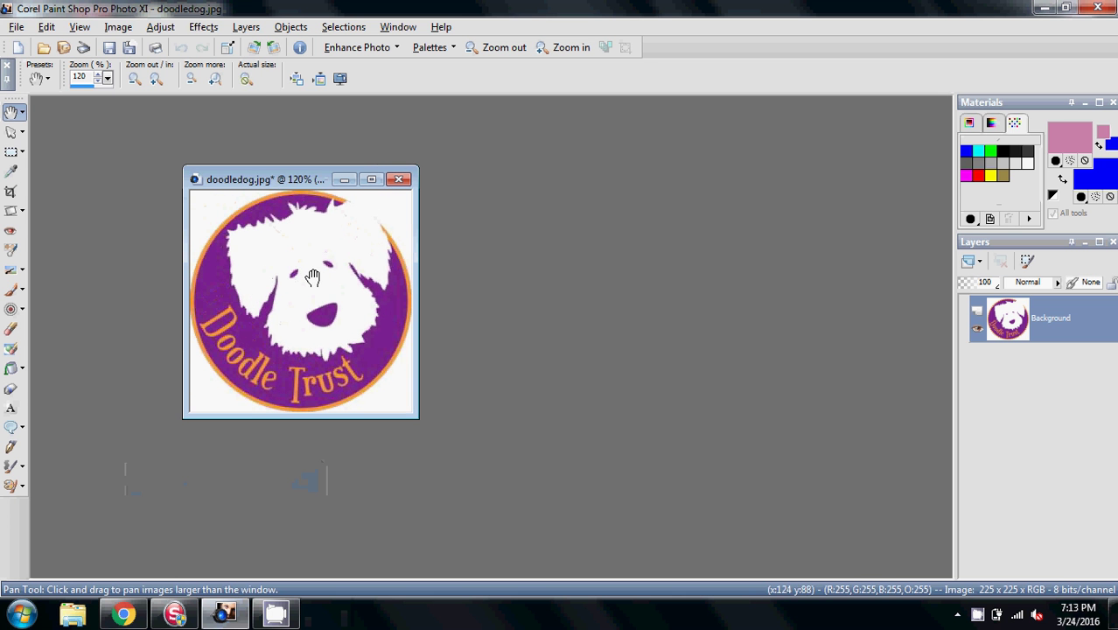
pyautogui.scroll(-1, 313, 276)
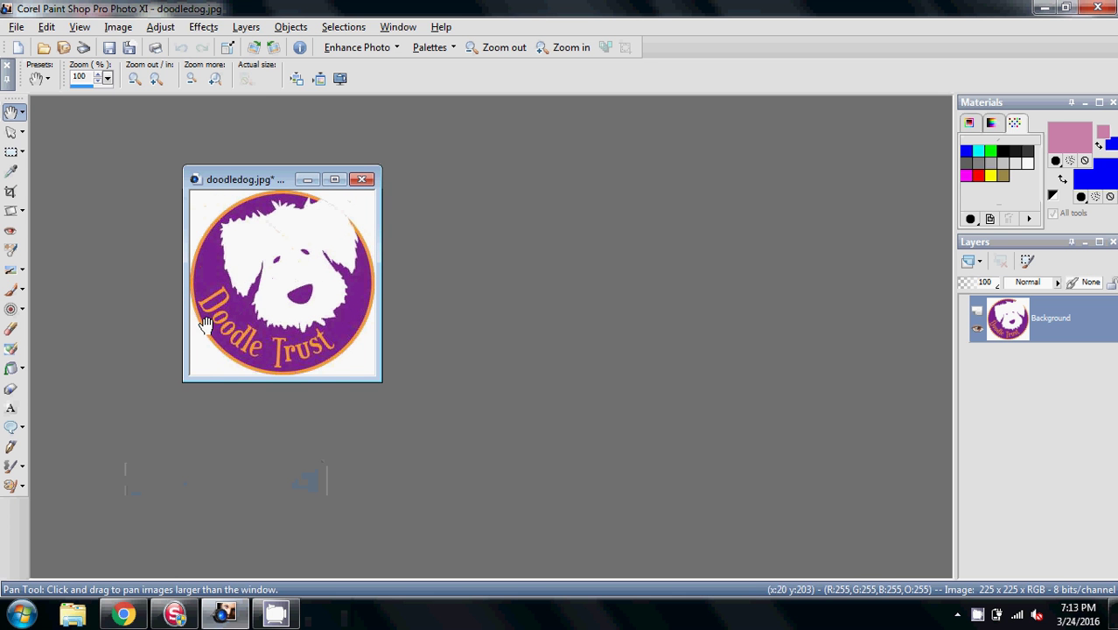
pyautogui.moveTo(264, 181); pyautogui.dragTo(266, 190)
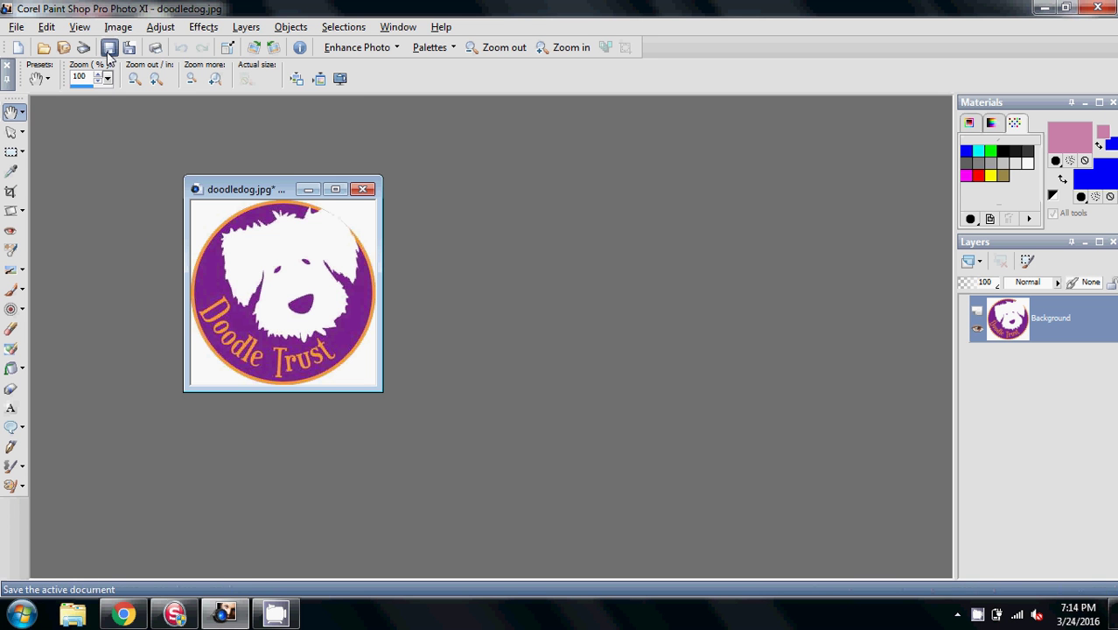
# - Run Image > Count Image Colors, note 13548 unique colours, and dismiss the report
pyautogui.click(118, 27)
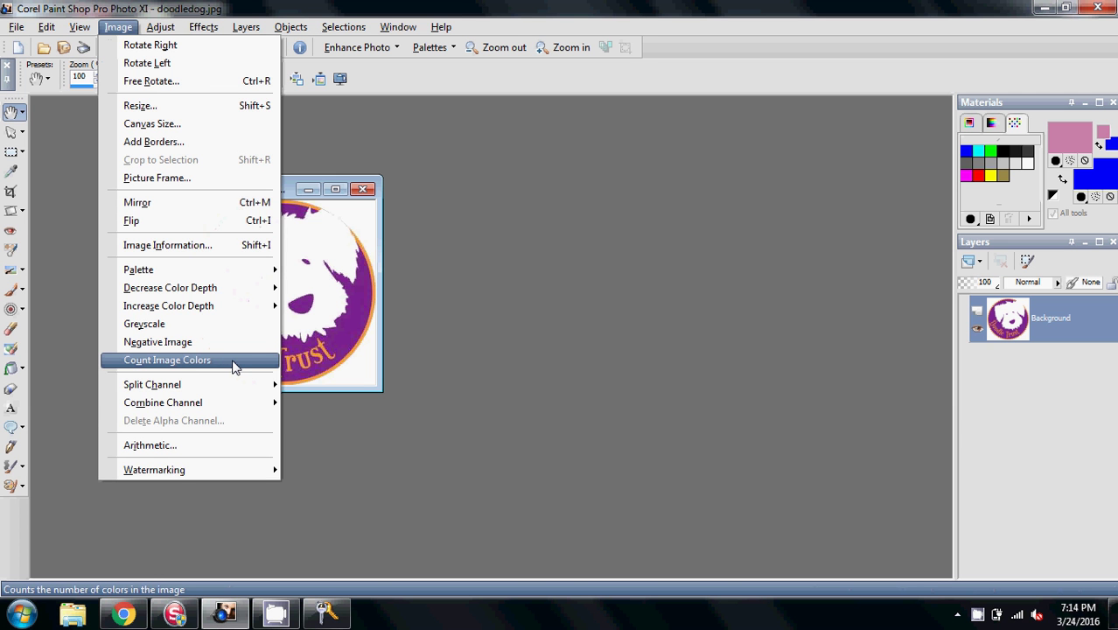
pyautogui.click(234, 367)
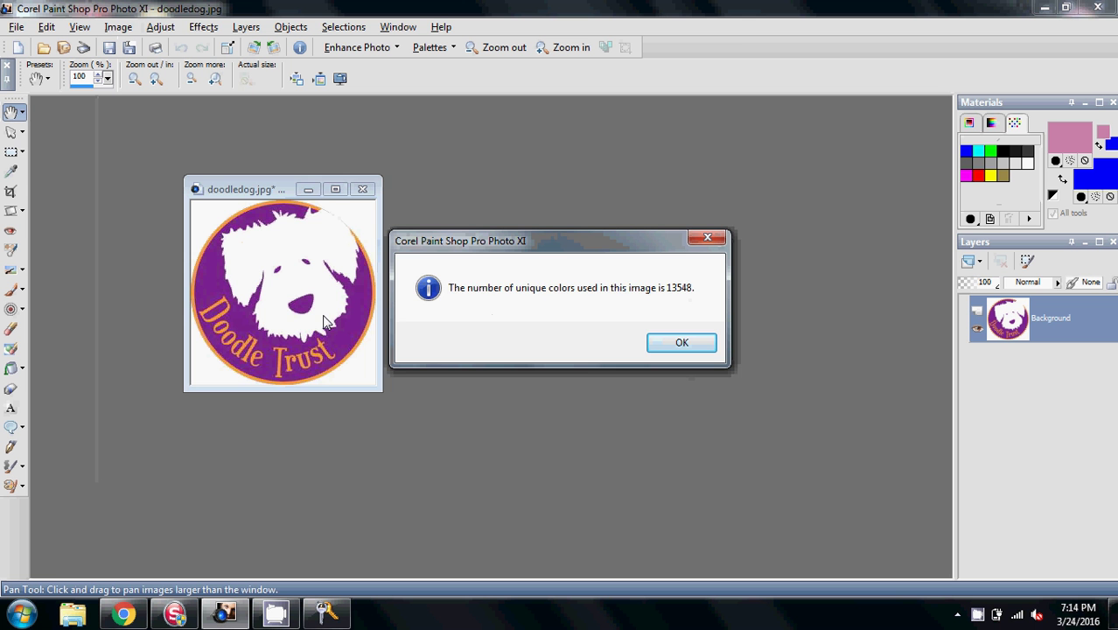
pyautogui.click(689, 343)
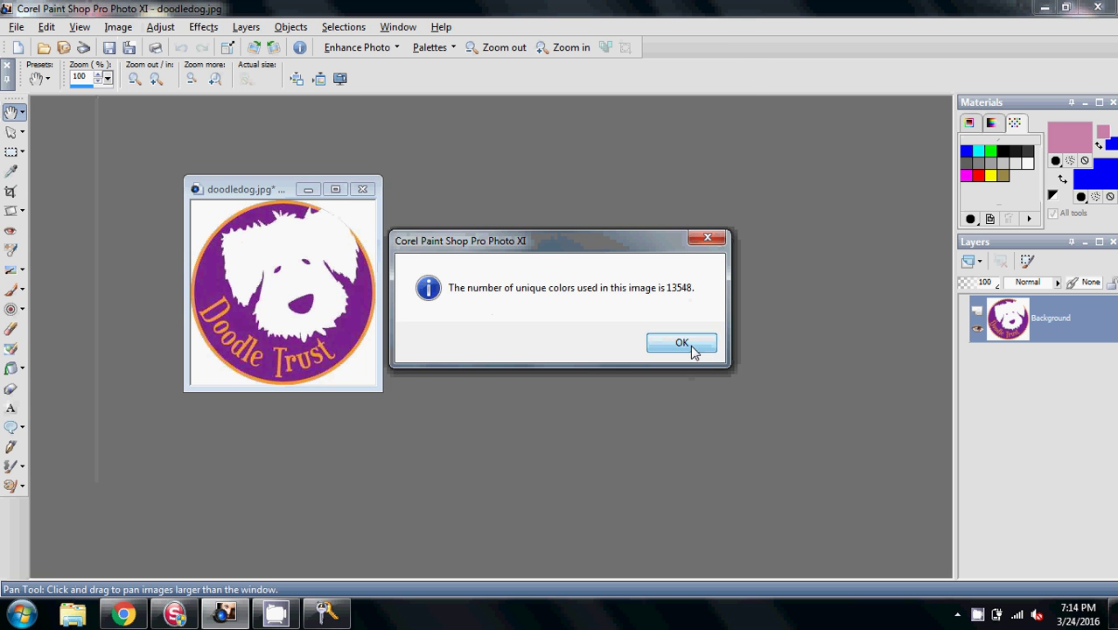
pyautogui.scroll(6, 331, 374)
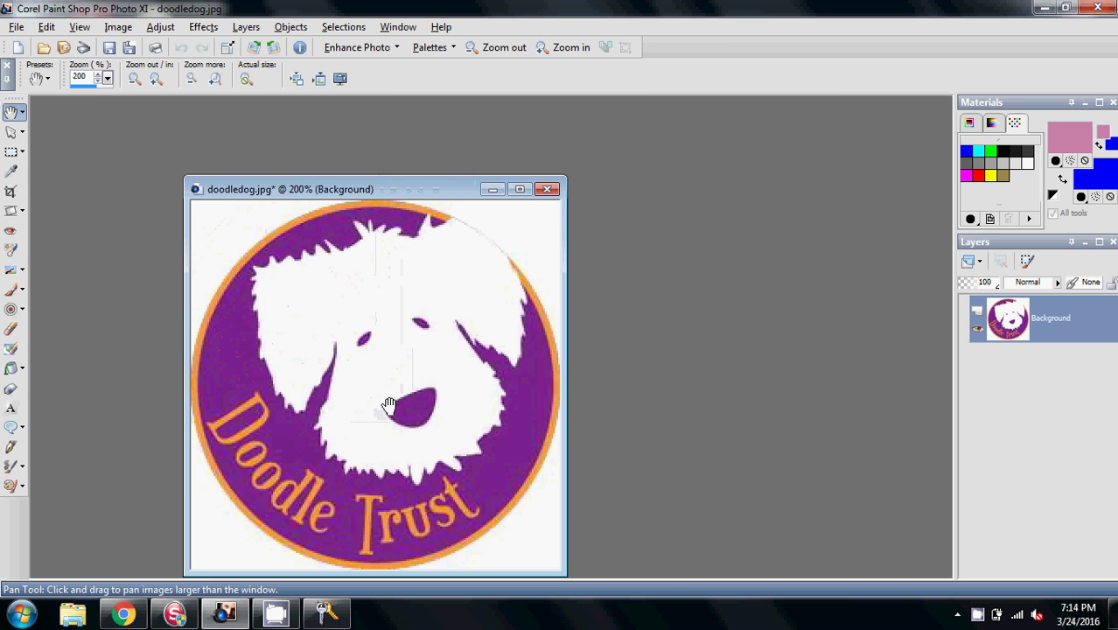
pyautogui.scroll(7, 402, 423)
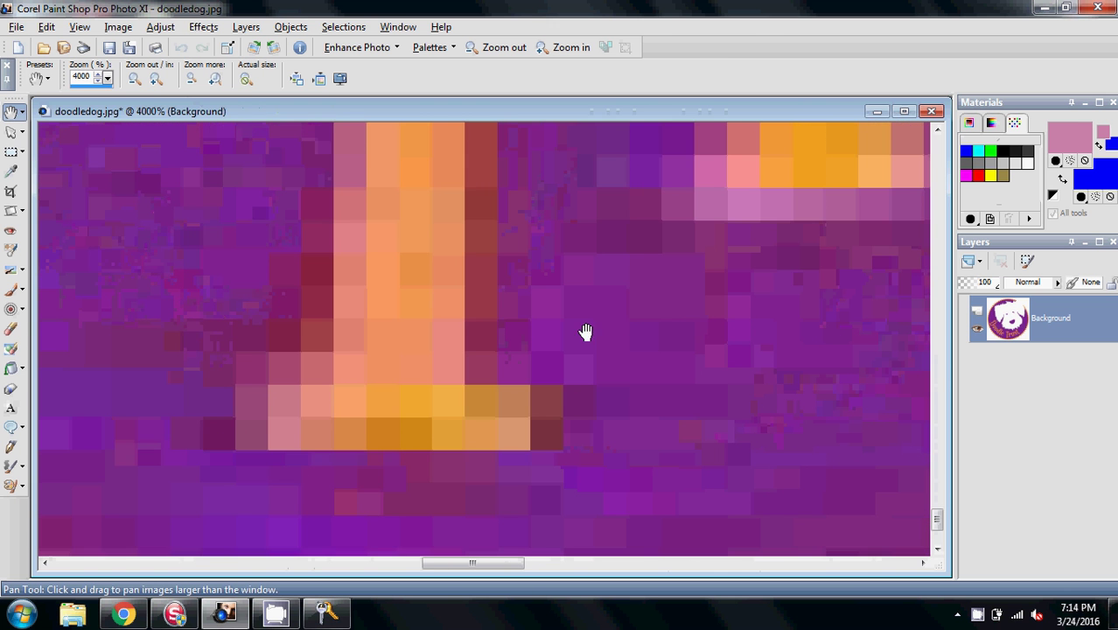
pyautogui.scroll(1, 584, 333)
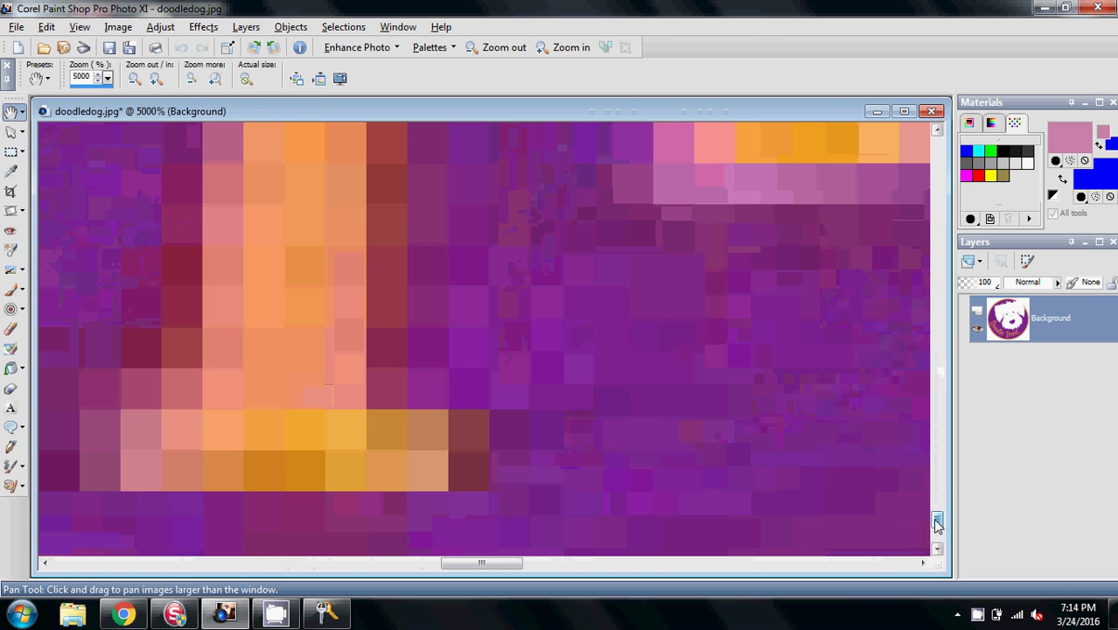
pyautogui.scroll(2, 943, 521)
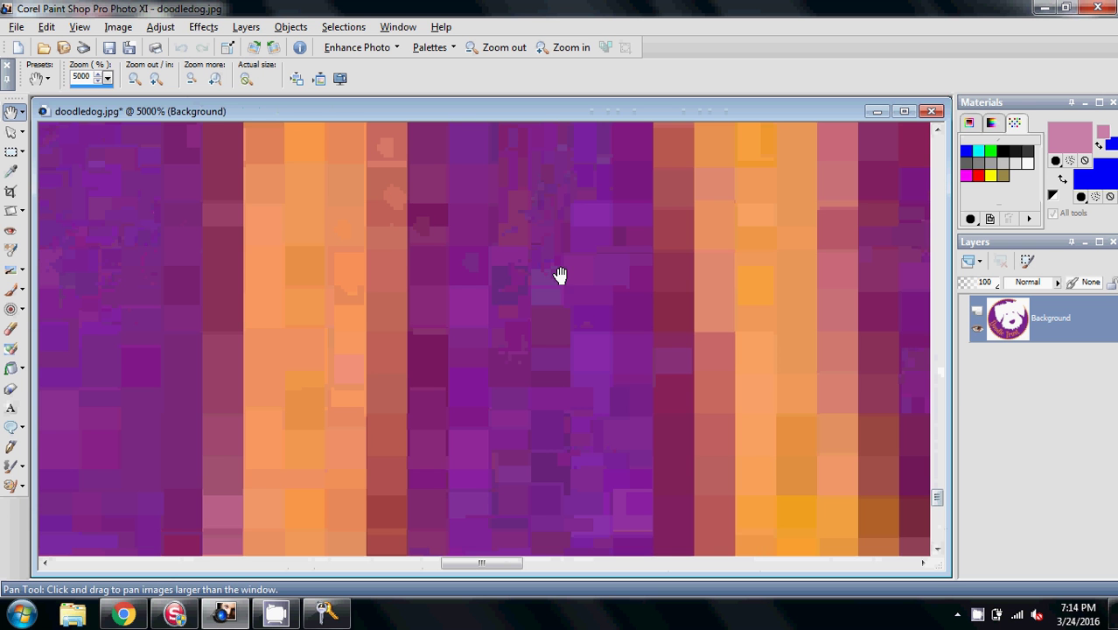
pyautogui.scroll(-1, 573, 275)
pyautogui.scroll(-3, 573, 275)
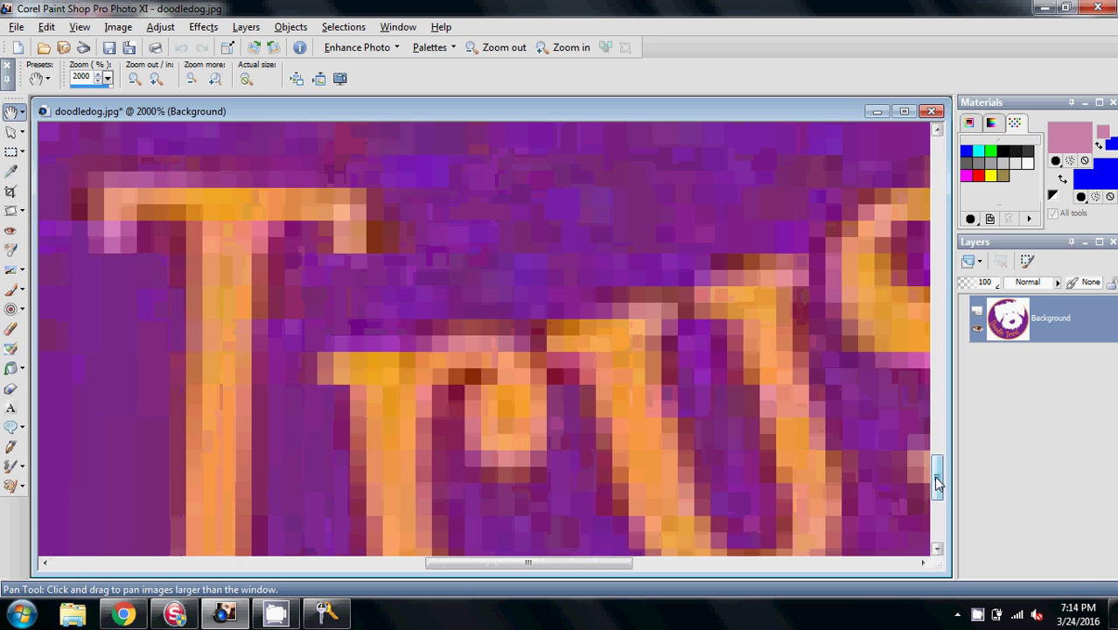
pyautogui.moveTo(937, 484); pyautogui.dragTo(937, 436)
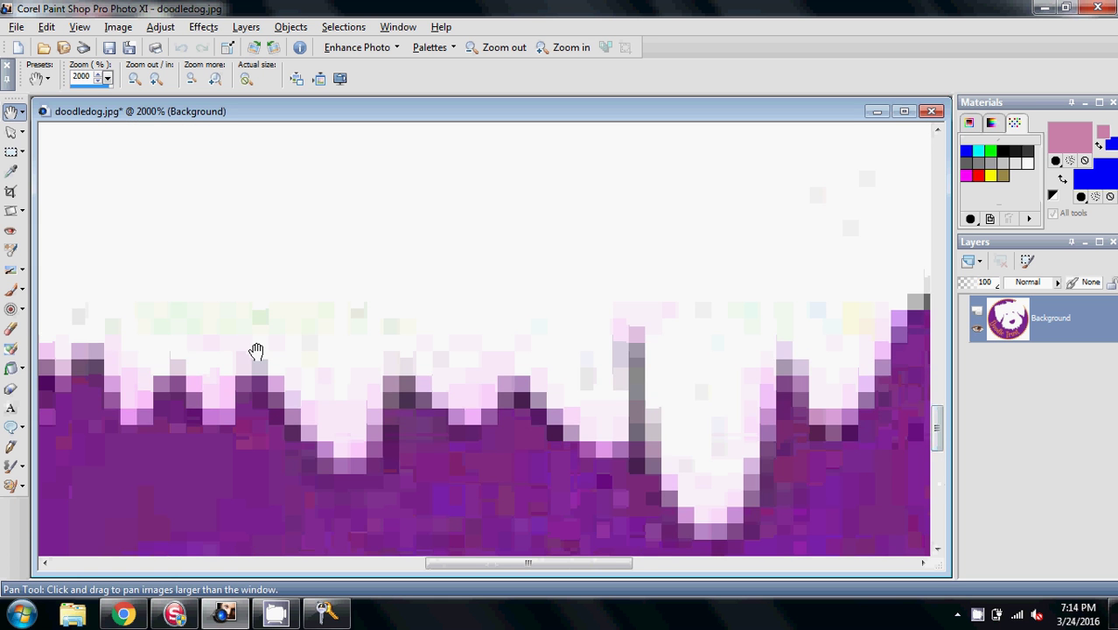
pyautogui.scroll(4, 451, 334)
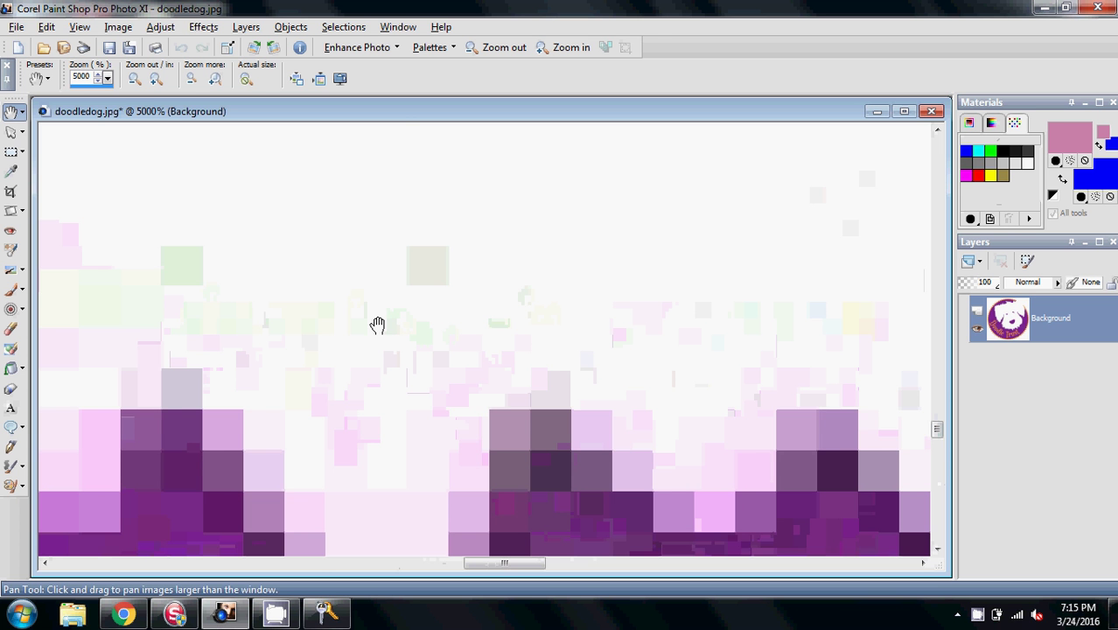
pyautogui.scroll(-8, 377, 325)
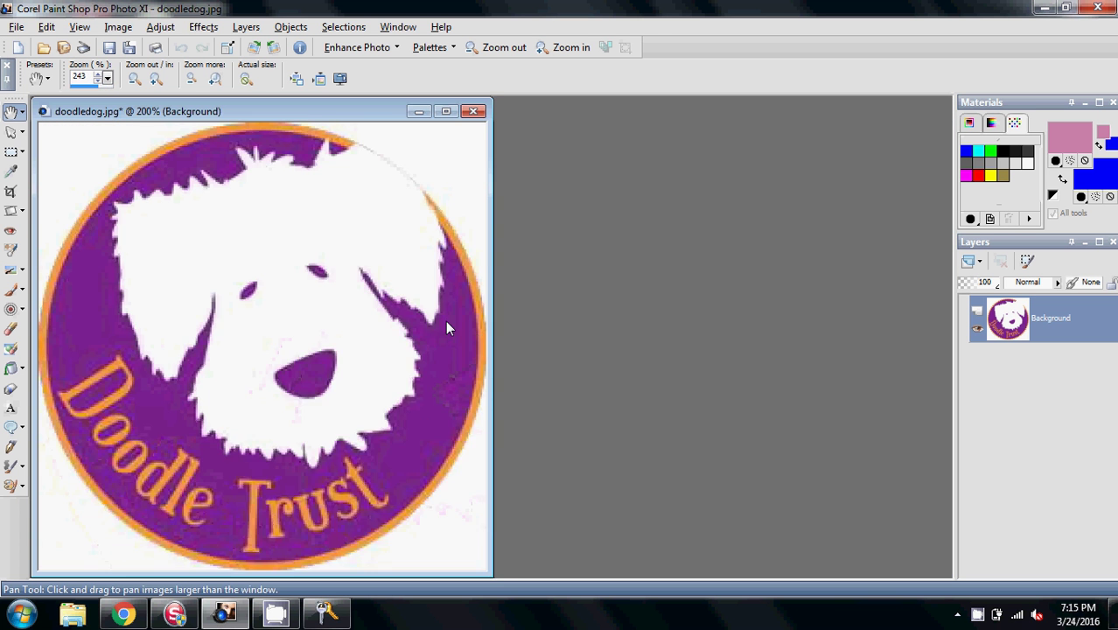
# - Maximize the doodledog.jpg window and zoom in and out to review the logo
pyautogui.scroll(-3, 350, 329)
pyautogui.scroll(2, 344, 329)
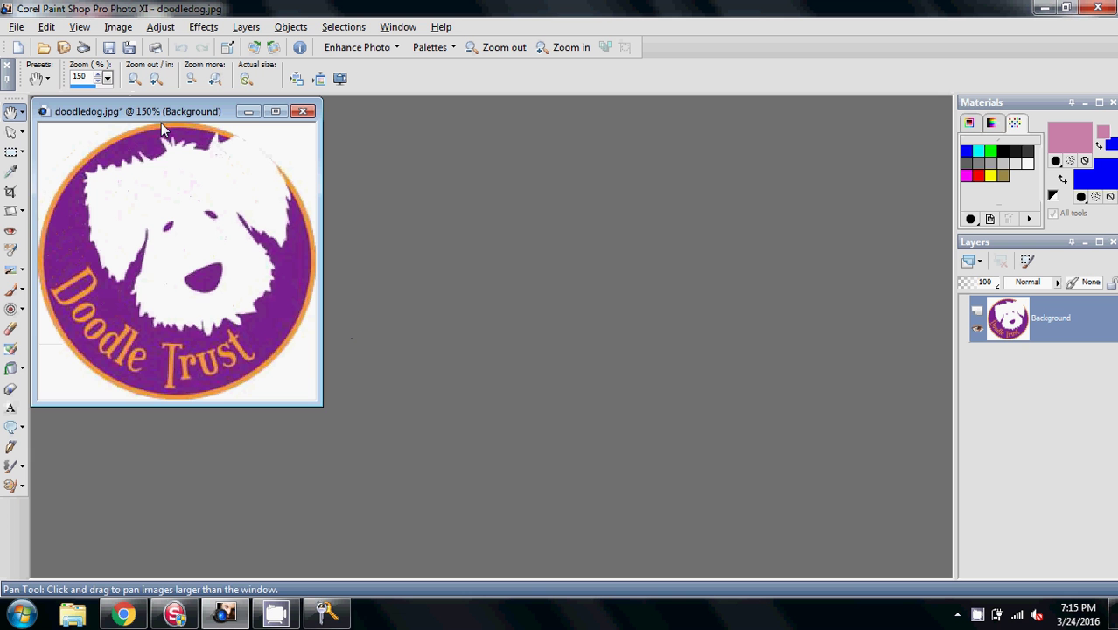
pyautogui.moveTo(175, 116); pyautogui.dragTo(189, 118)
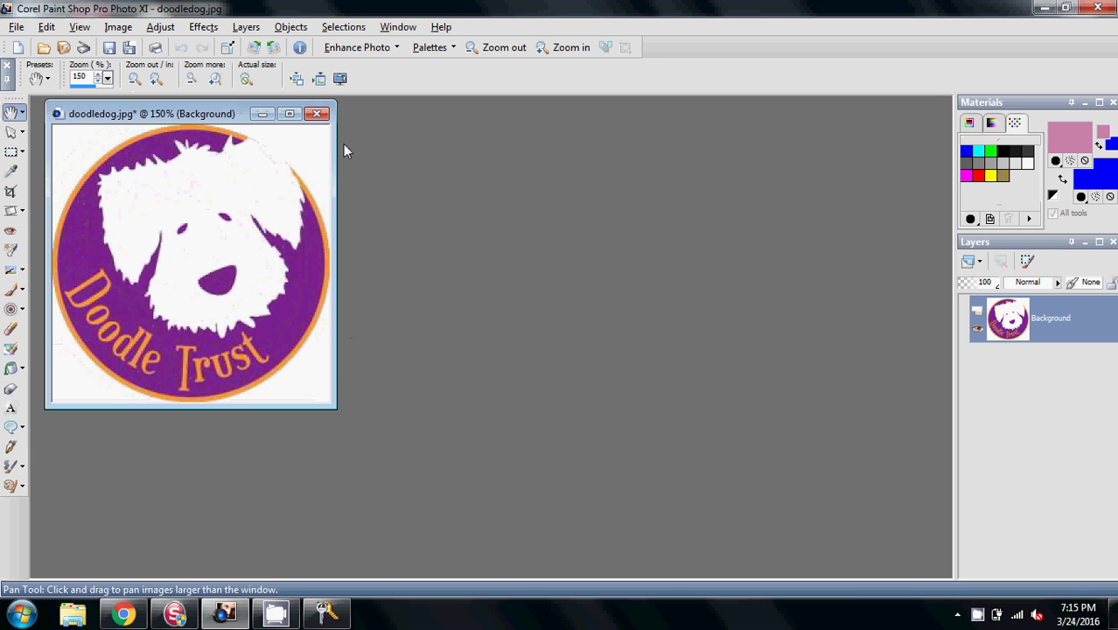
pyautogui.doubleClick(166, 112)
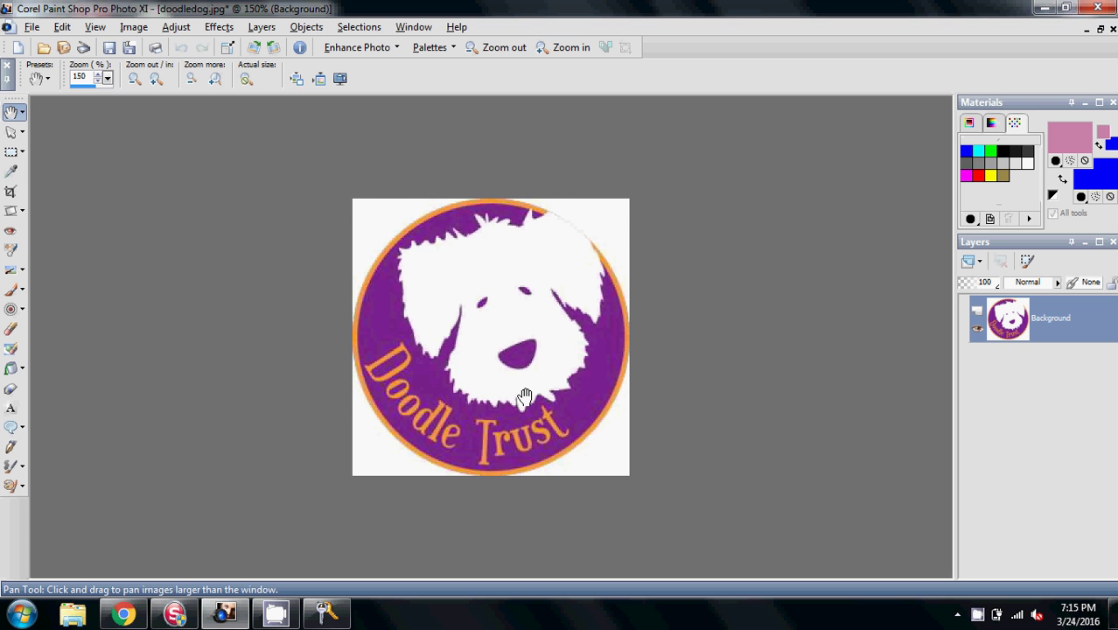
pyautogui.scroll(2, 487, 375)
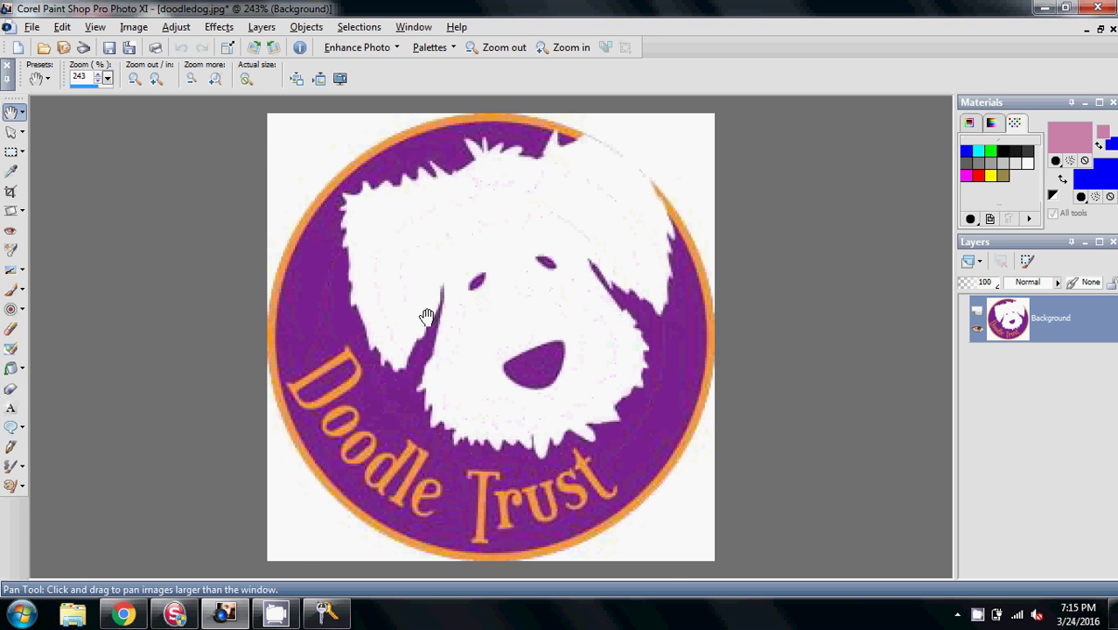
pyautogui.scroll(-1, 426, 316)
pyautogui.scroll(-1, 547, 319)
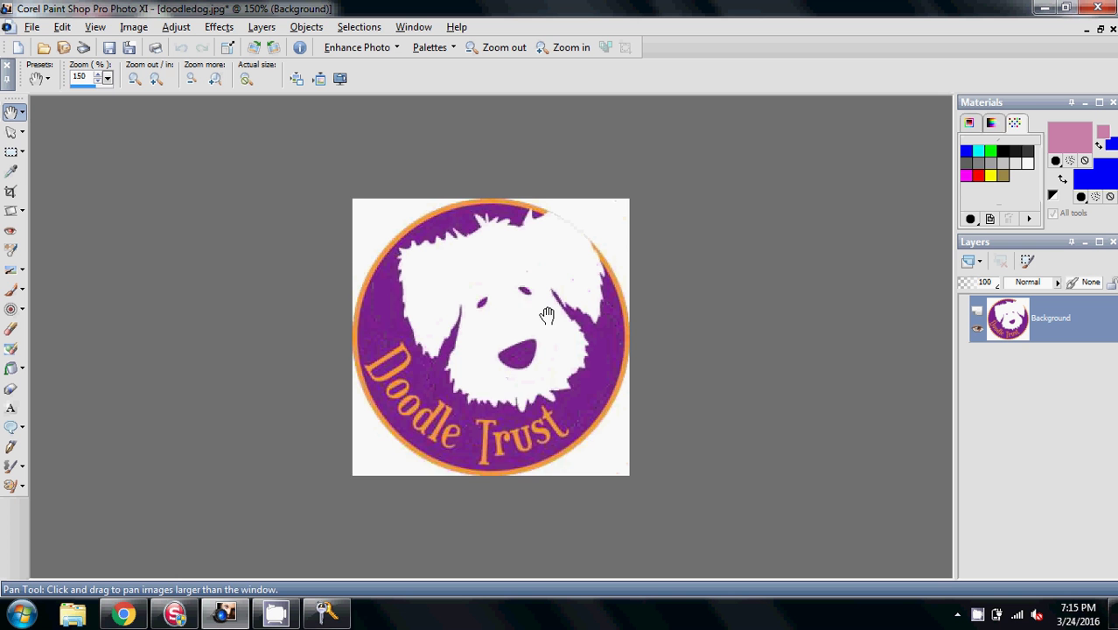
pyautogui.scroll(1, 547, 315)
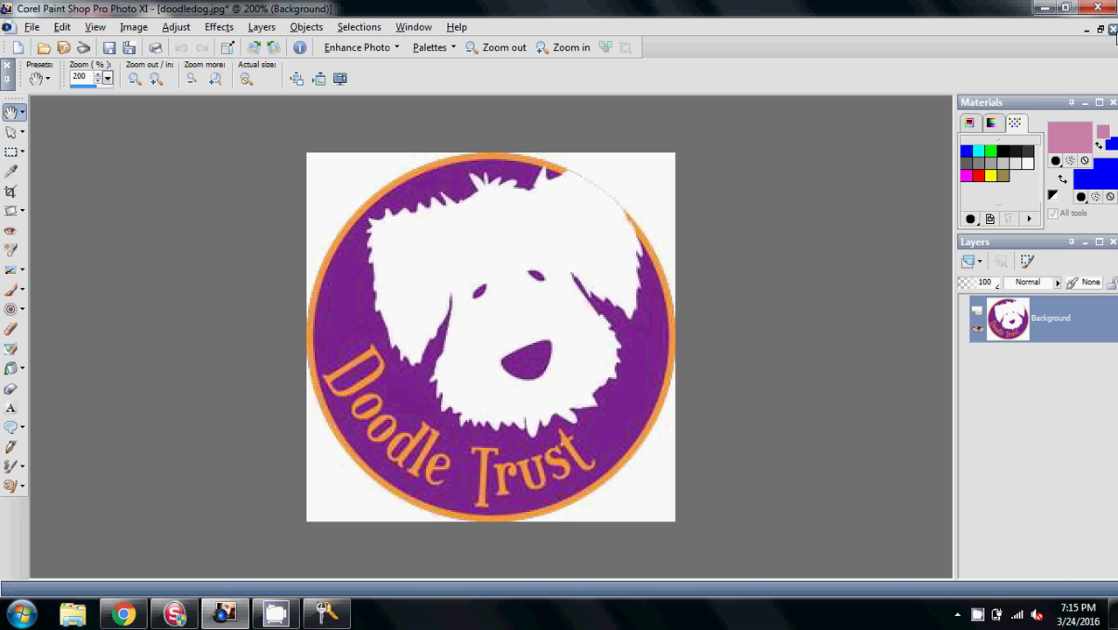
# - Close doodledog.jpg without saving, return to Futura, and close the extra program's window
pyautogui.click(1113, 30)
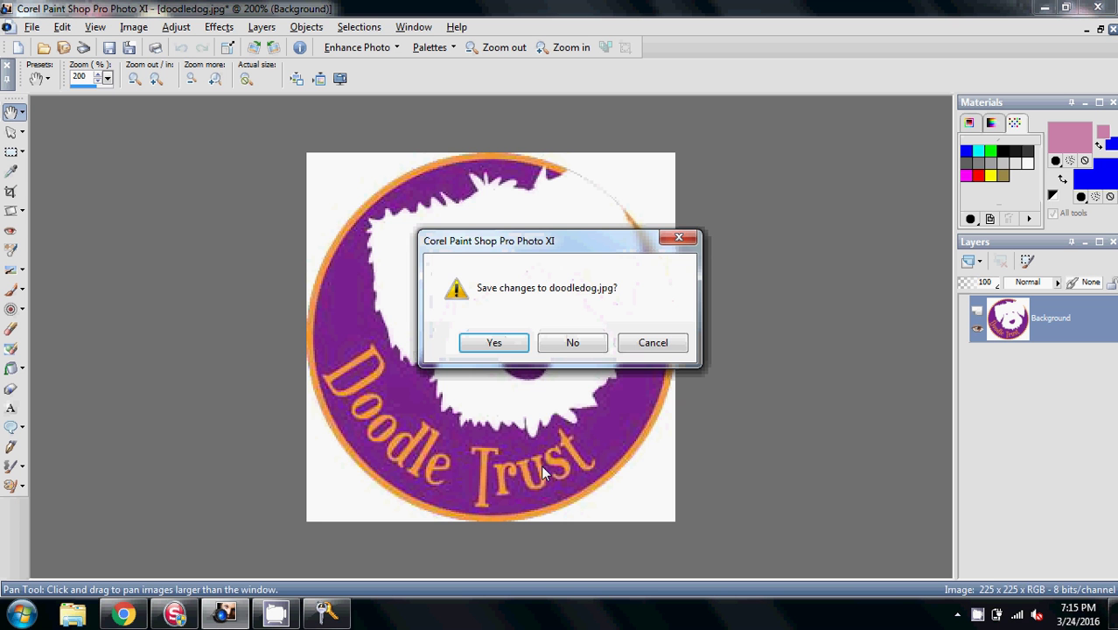
pyautogui.click(572, 342)
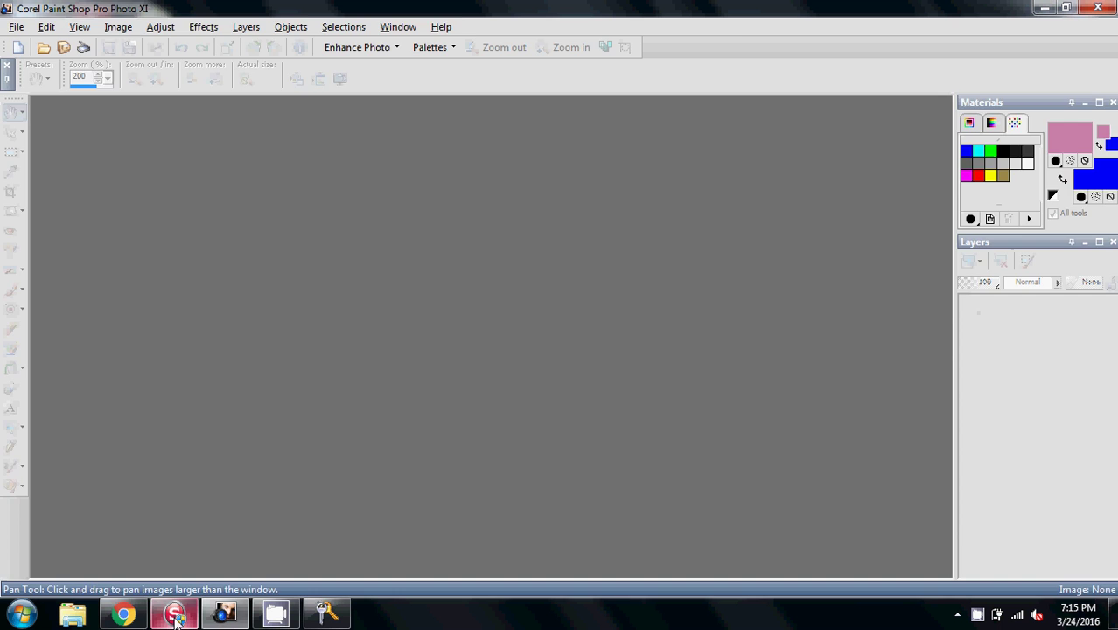
pyautogui.click(174, 617)
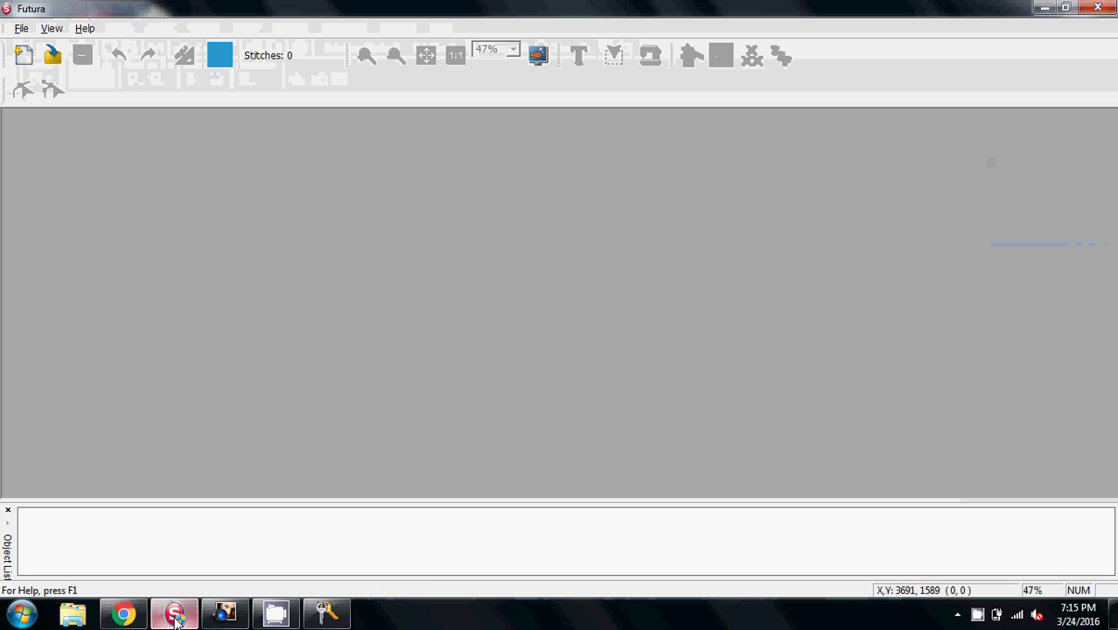
pyautogui.rightClick(335, 621)
pyautogui.click(284, 570)
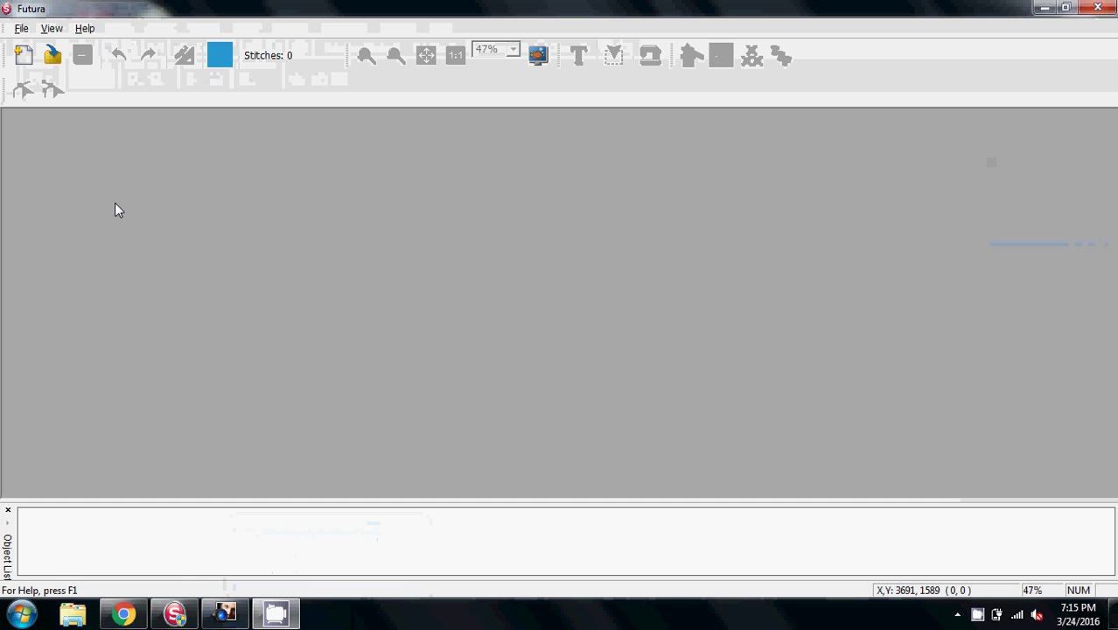
# - Start a new blank canvas and set it to the small square hoop
pyautogui.click(23, 52)
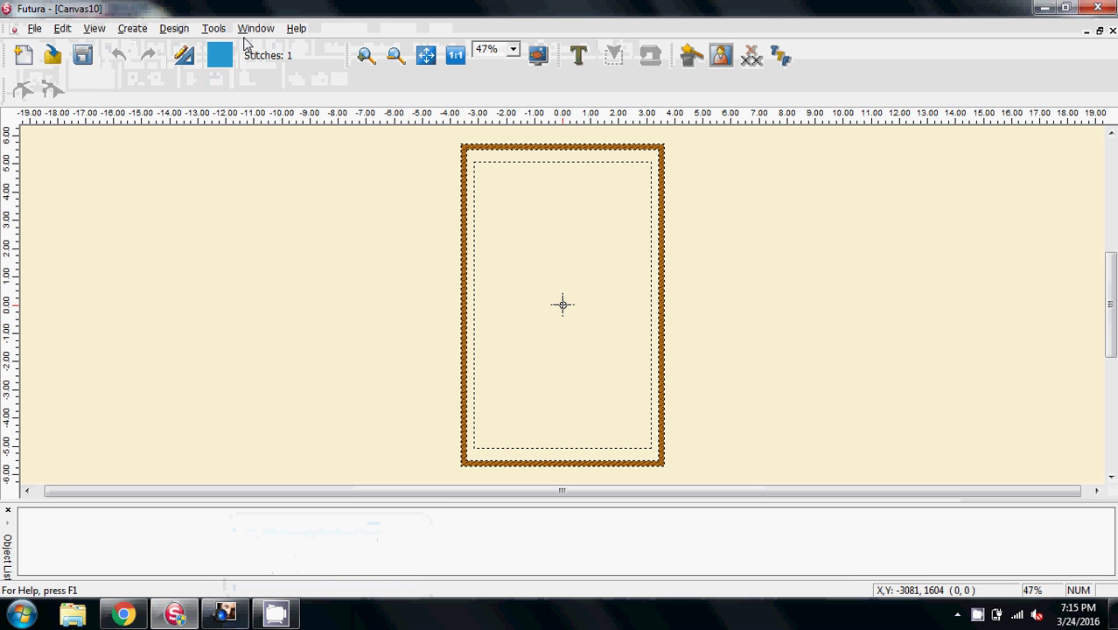
pyautogui.click(217, 30)
pyautogui.moveTo(302, 130)
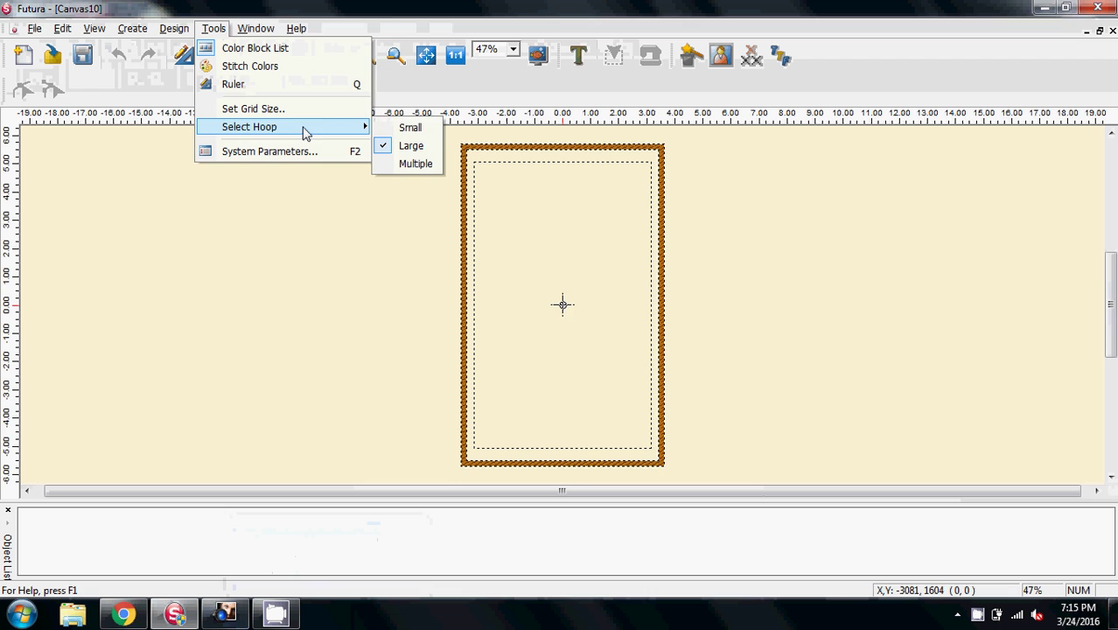
pyautogui.click(408, 129)
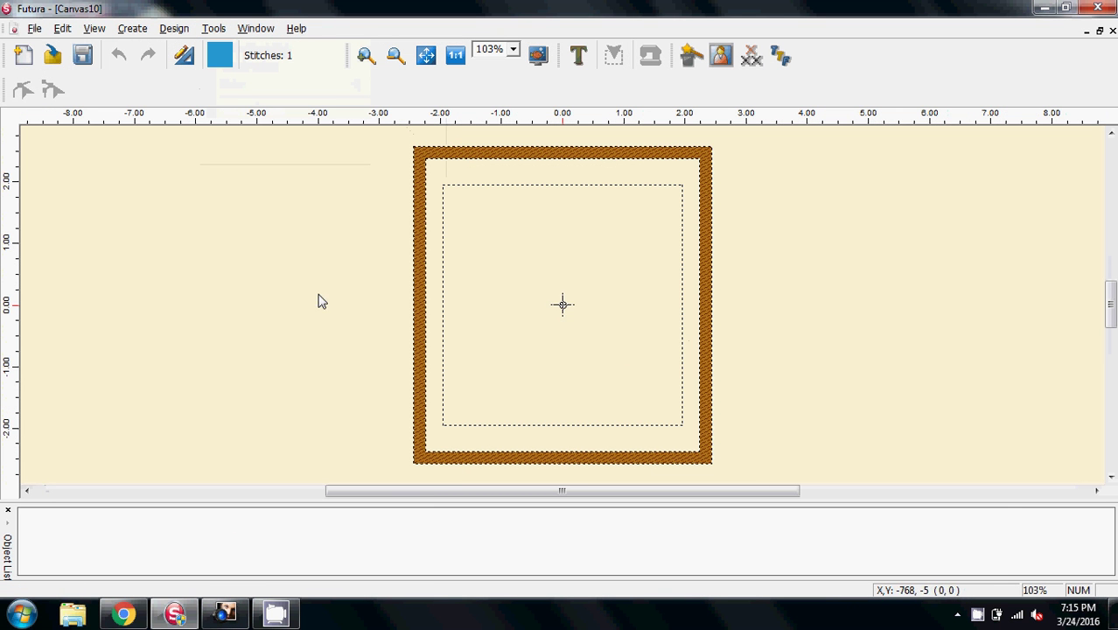
# - Start Autopunch from an existing image and open doodledog.jpg as the background
pyautogui.click(133, 28)
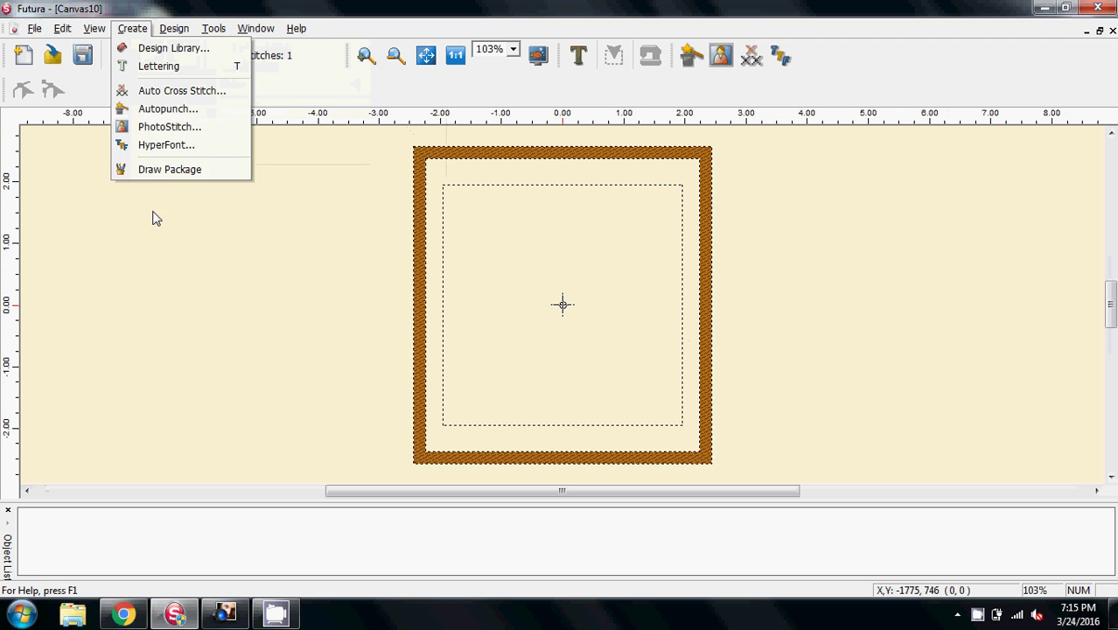
pyautogui.click(161, 171)
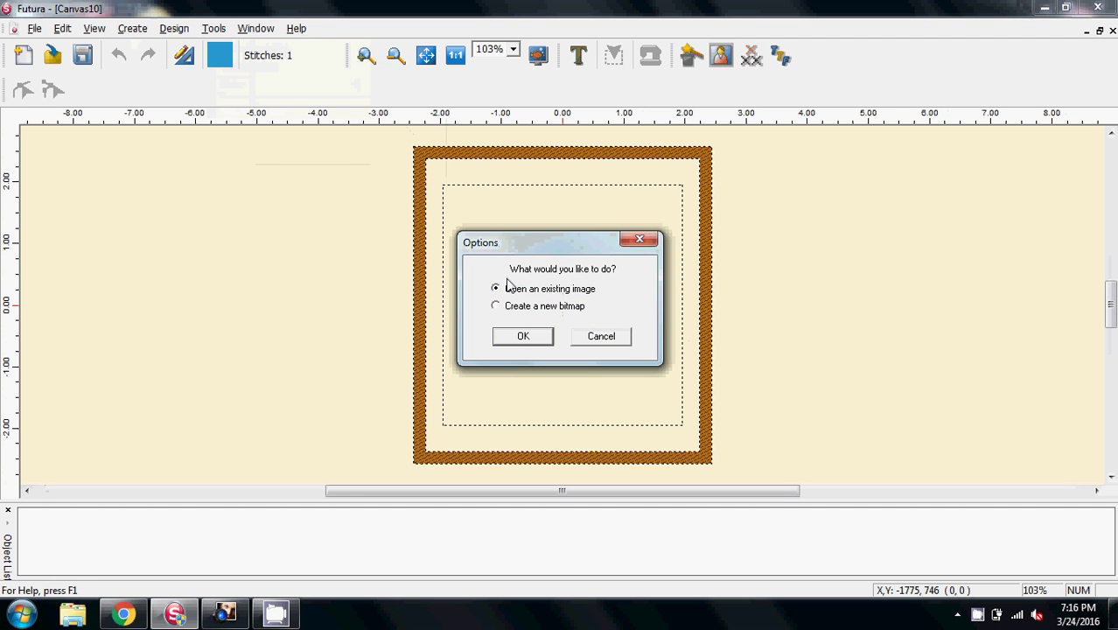
pyautogui.click(523, 337)
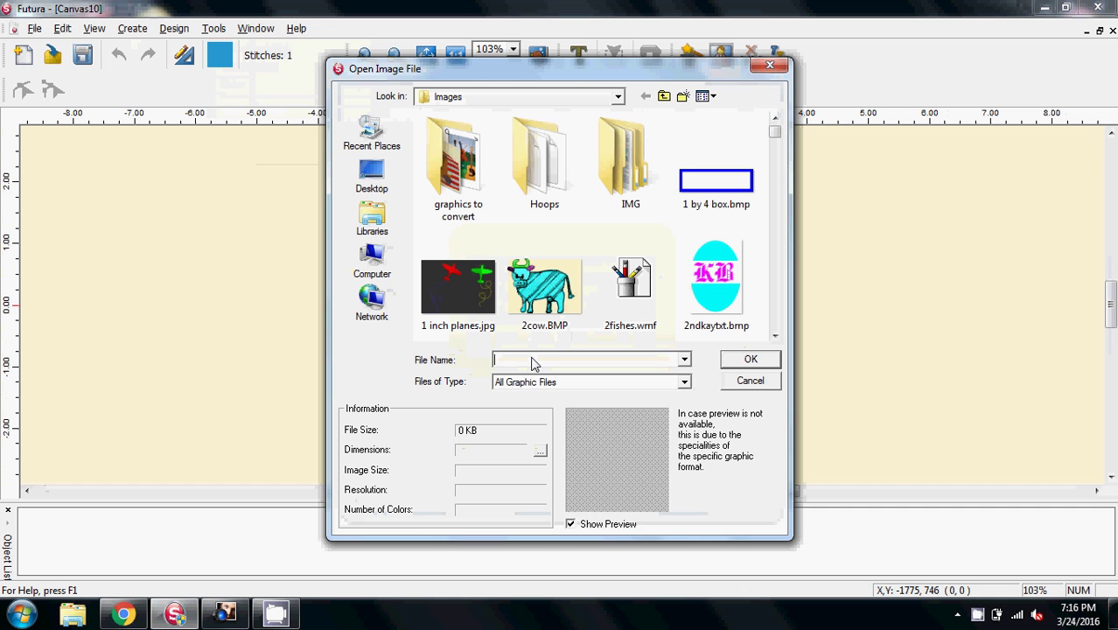
pyautogui.write('doodled')
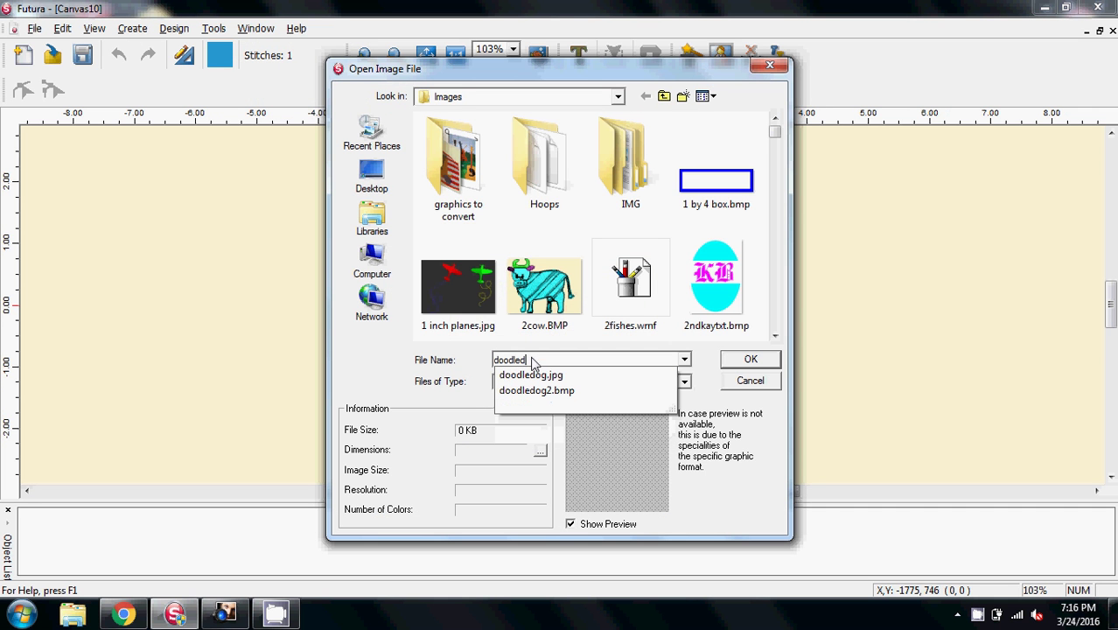
pyautogui.click(531, 374)
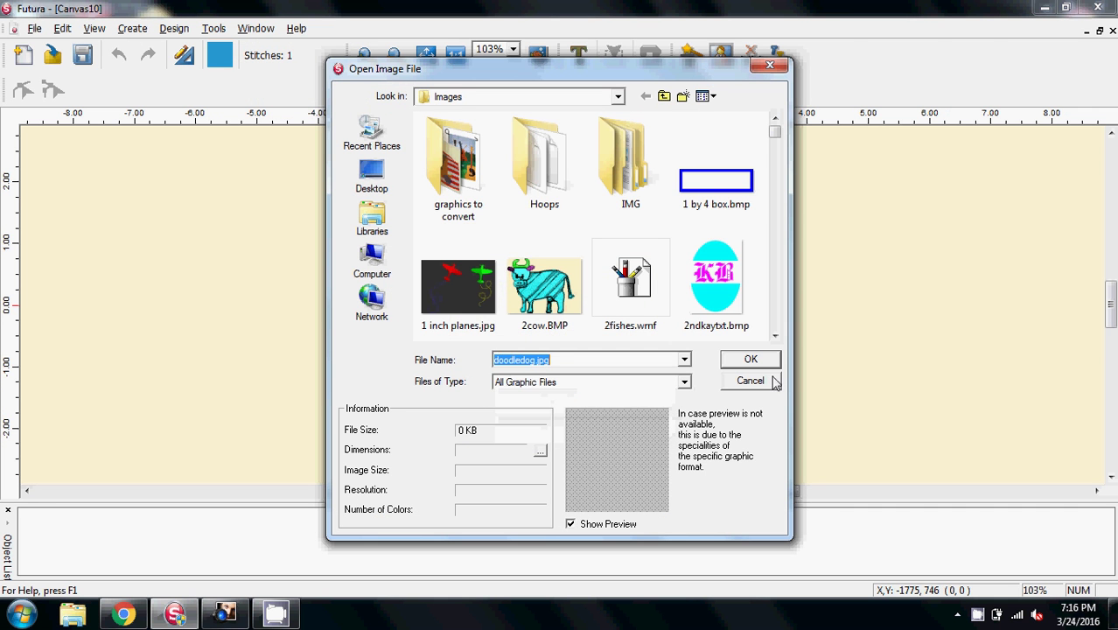
pyautogui.click(740, 361)
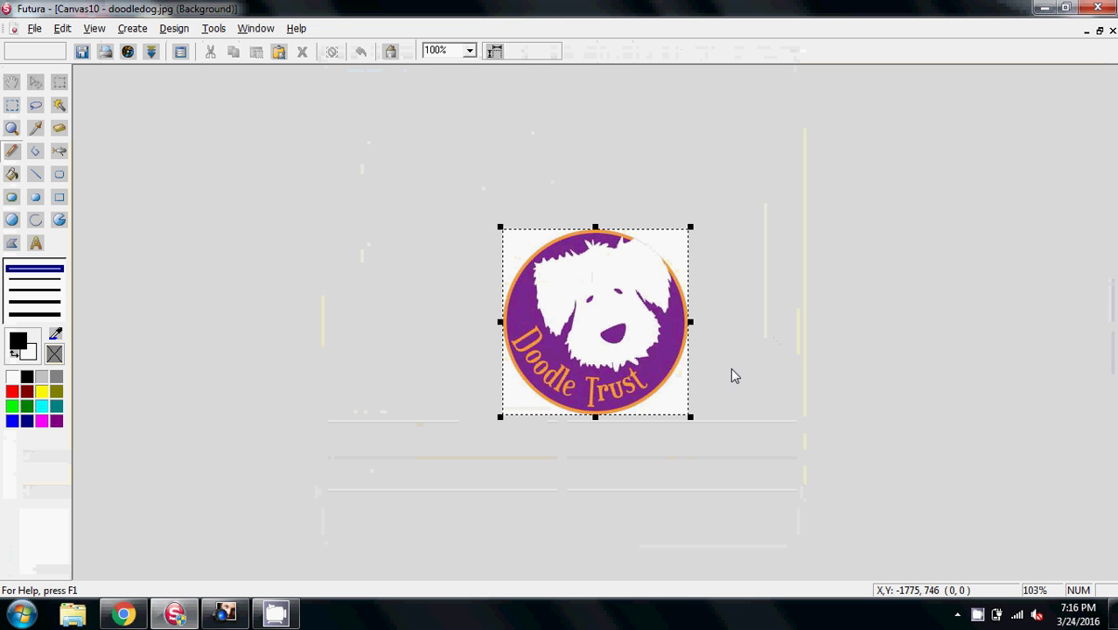
# - Zoom the logo to 300%, then settle the view at 200%
pyautogui.click(470, 51)
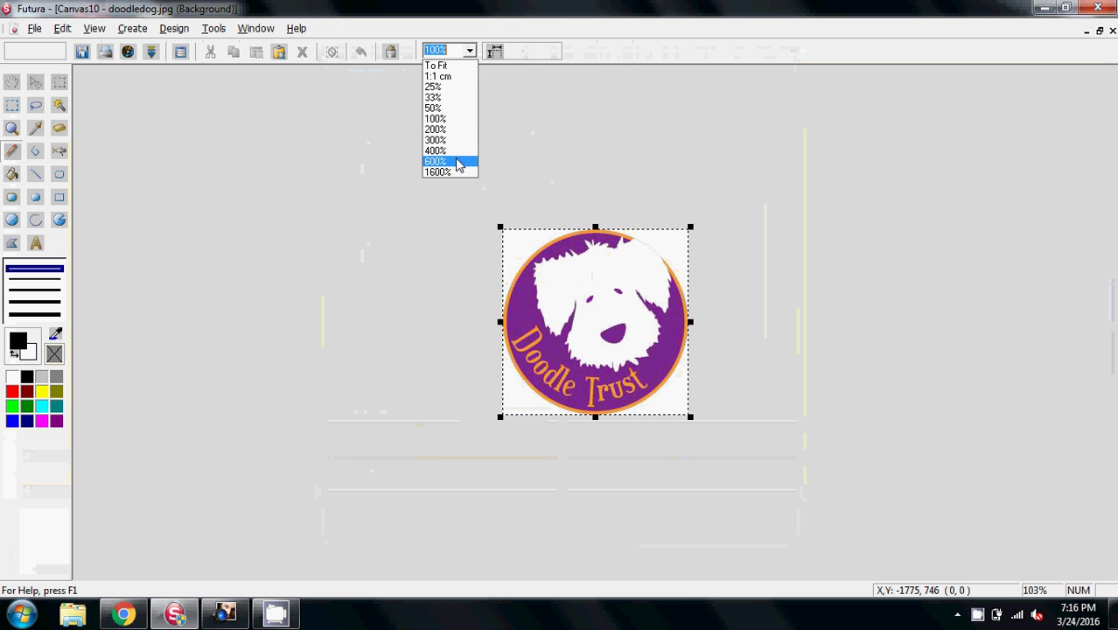
pyautogui.click(461, 140)
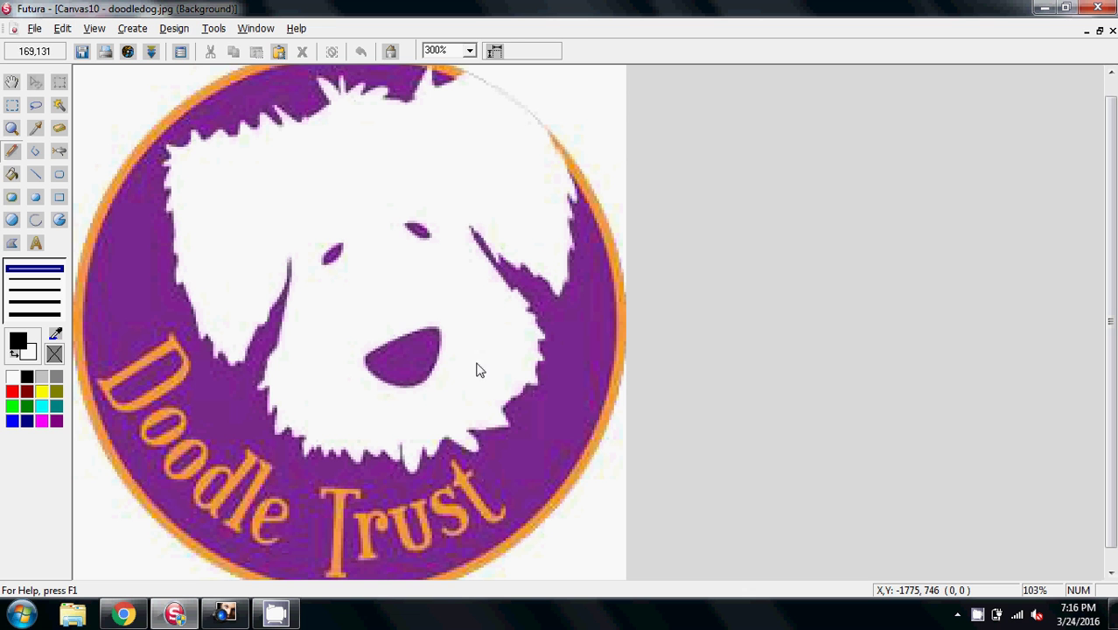
pyautogui.click(469, 50)
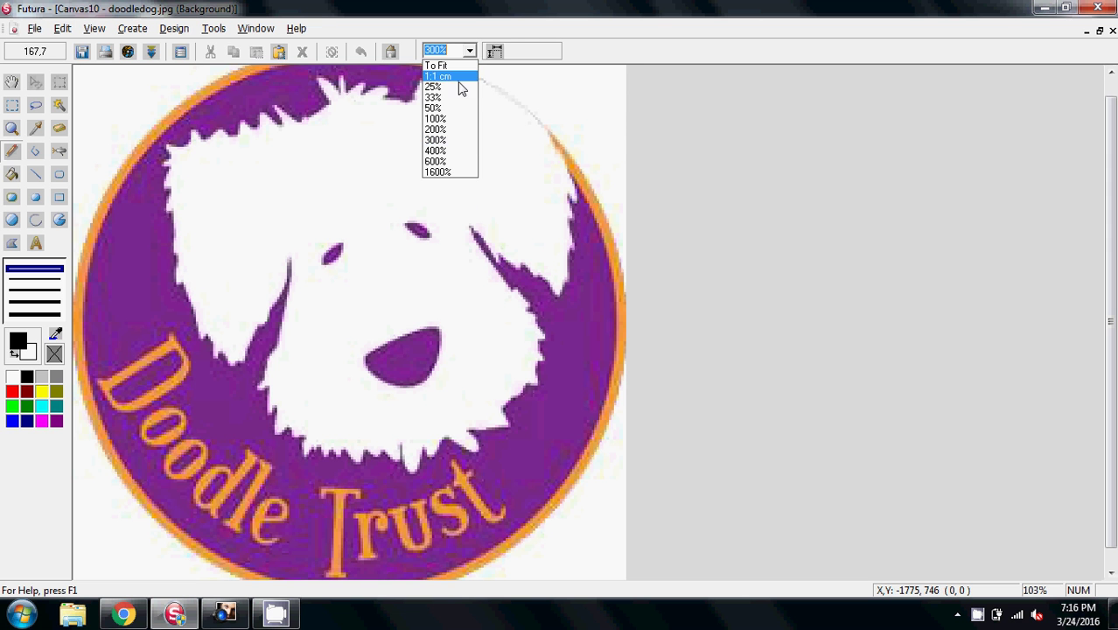
pyautogui.click(456, 129)
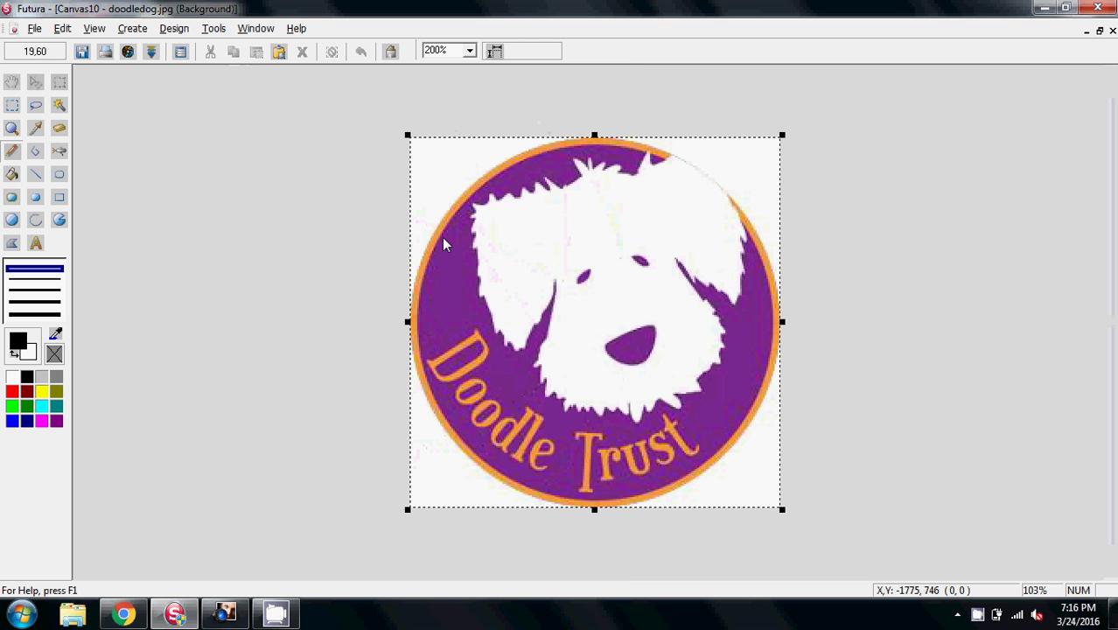
# - Apply Color Reduction's suggested palette so only purple and white remain
pyautogui.click(152, 52)
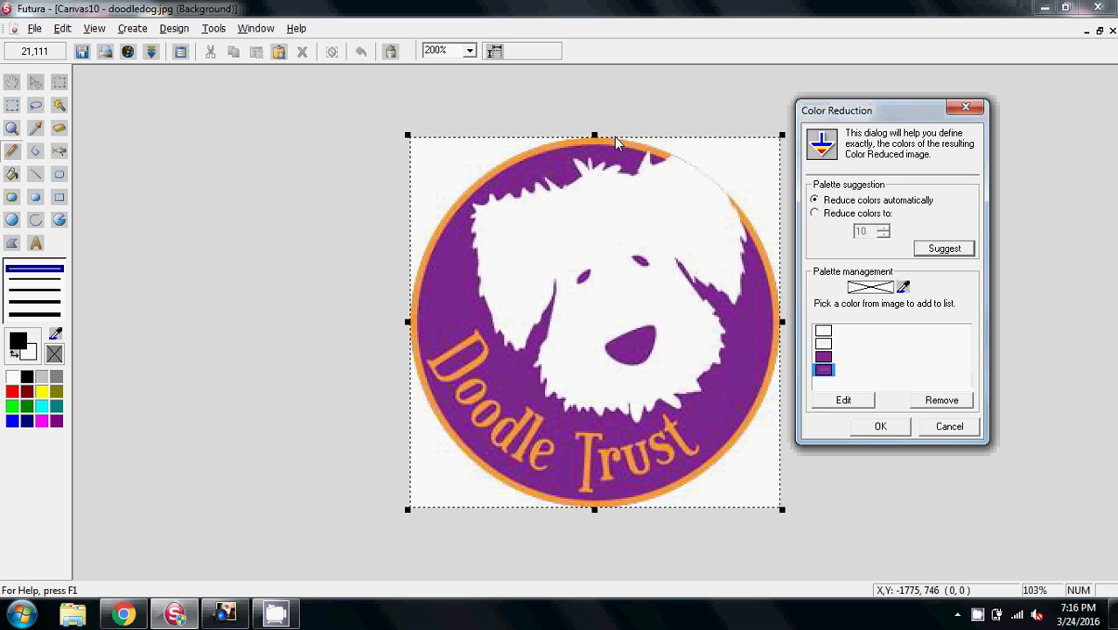
pyautogui.moveTo(858, 112); pyautogui.dragTo(877, 96)
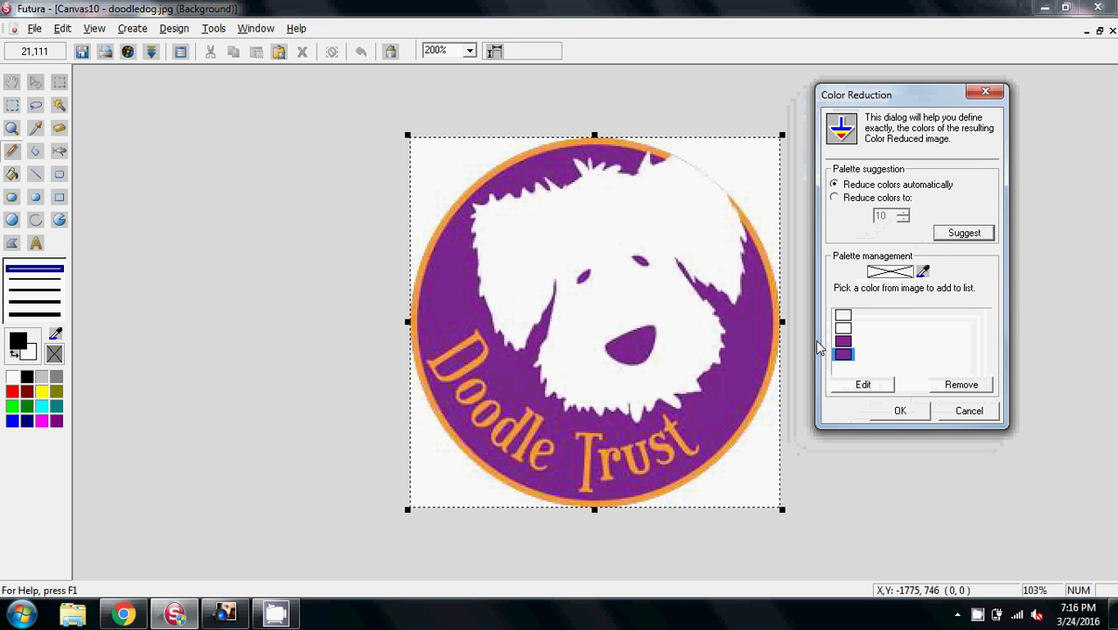
pyautogui.click(959, 233)
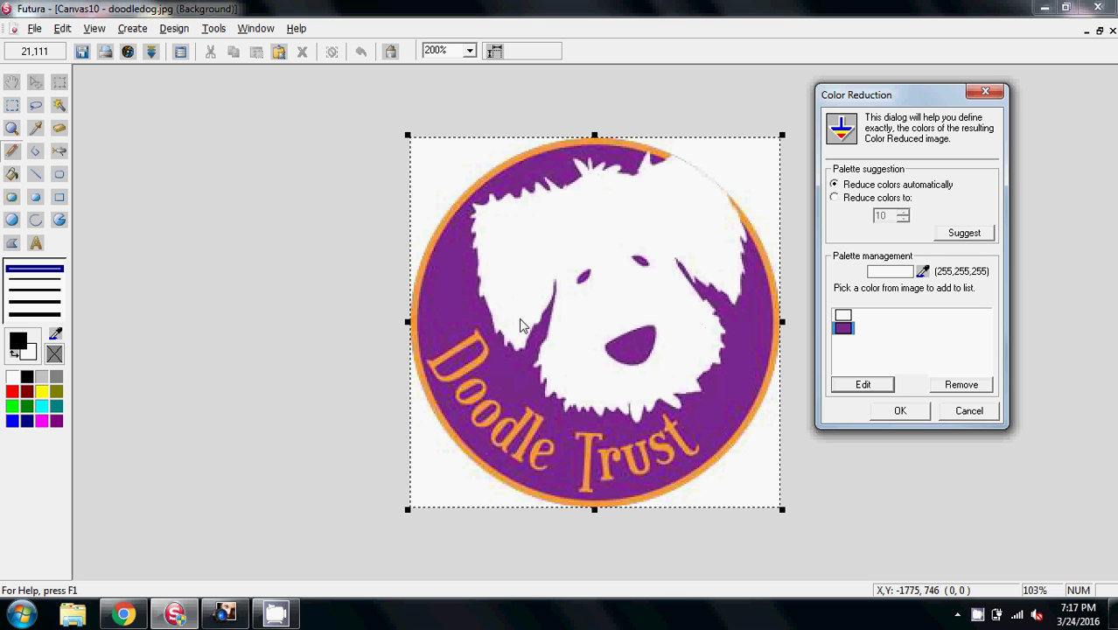
pyautogui.click(901, 412)
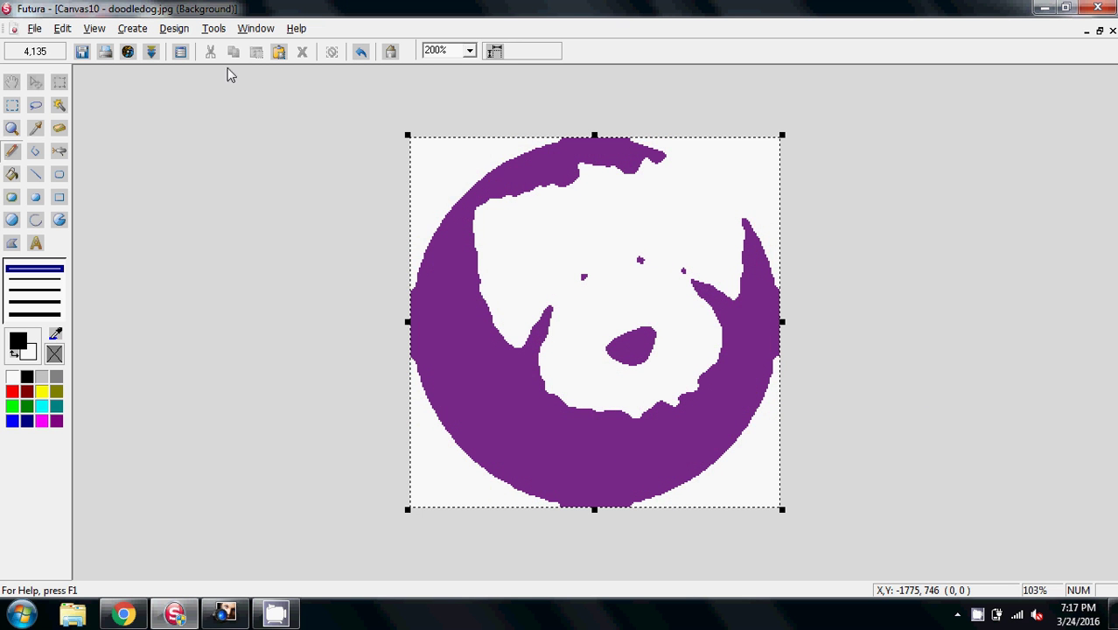
# - Undo the reduction and reopen Color Reduction under Image Processing with the indirect method
pyautogui.click(359, 52)
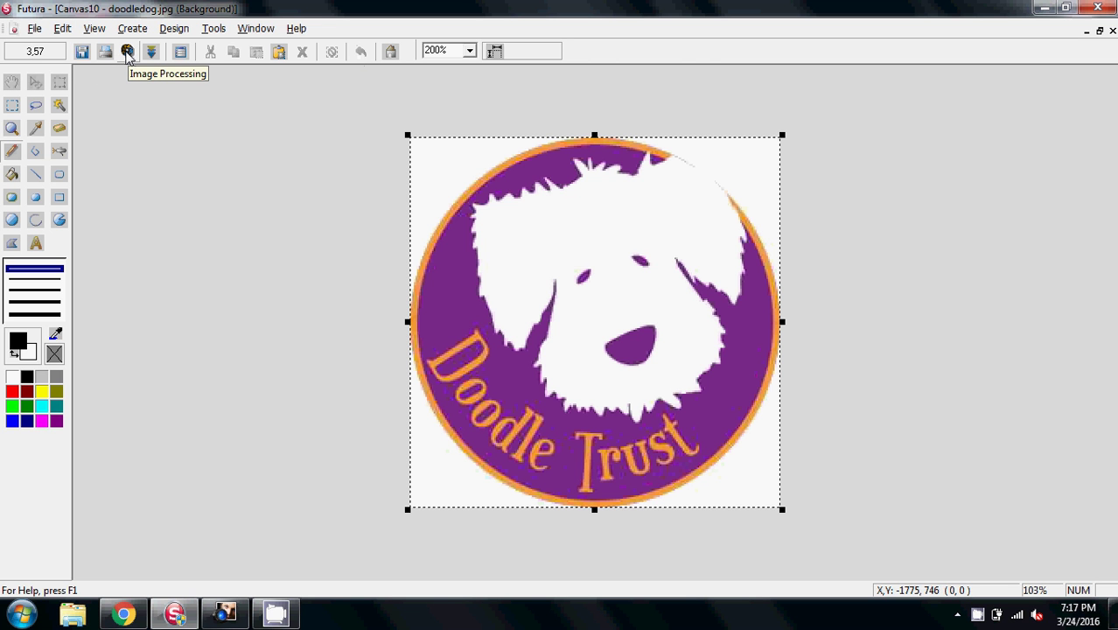
pyautogui.click(128, 52)
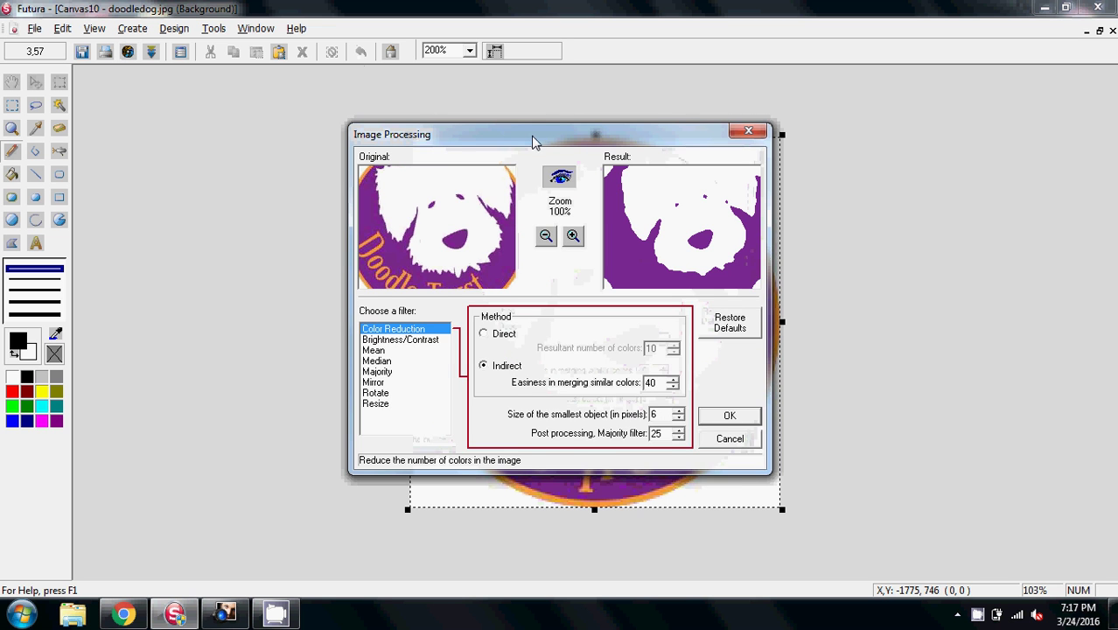
pyautogui.moveTo(536, 141); pyautogui.dragTo(518, 137)
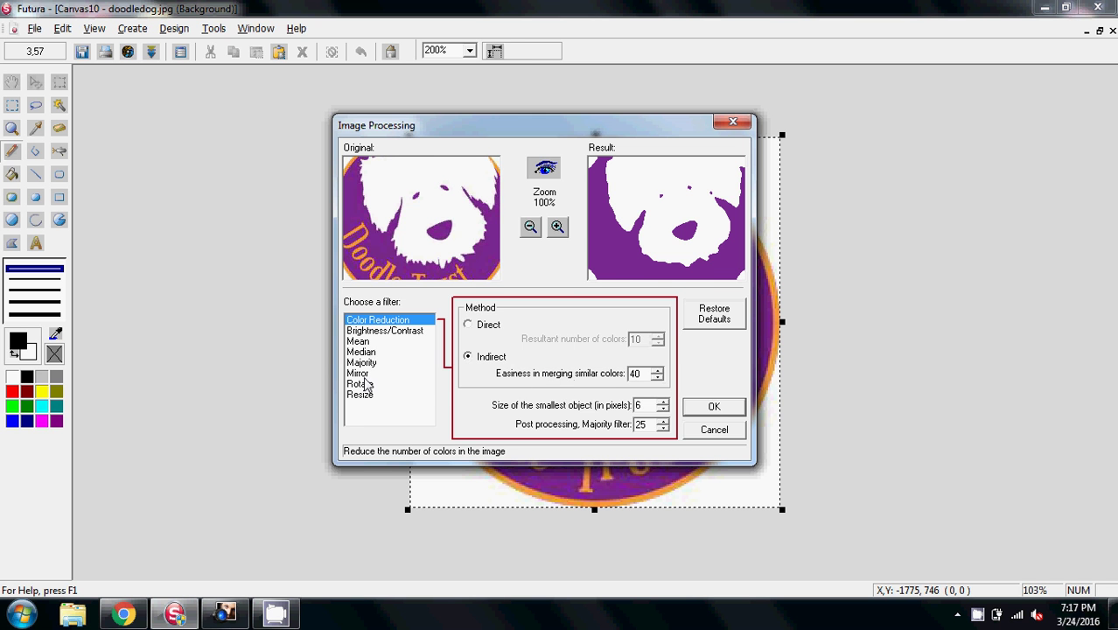
pyautogui.click(363, 394)
pyautogui.click(361, 384)
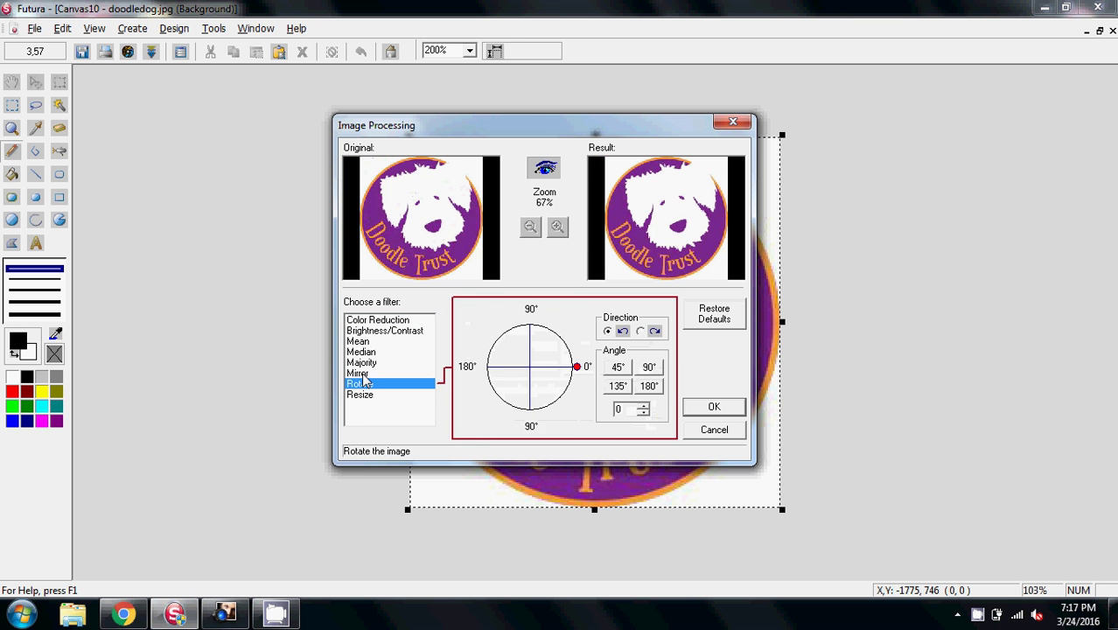
pyautogui.click(368, 372)
pyautogui.click(375, 319)
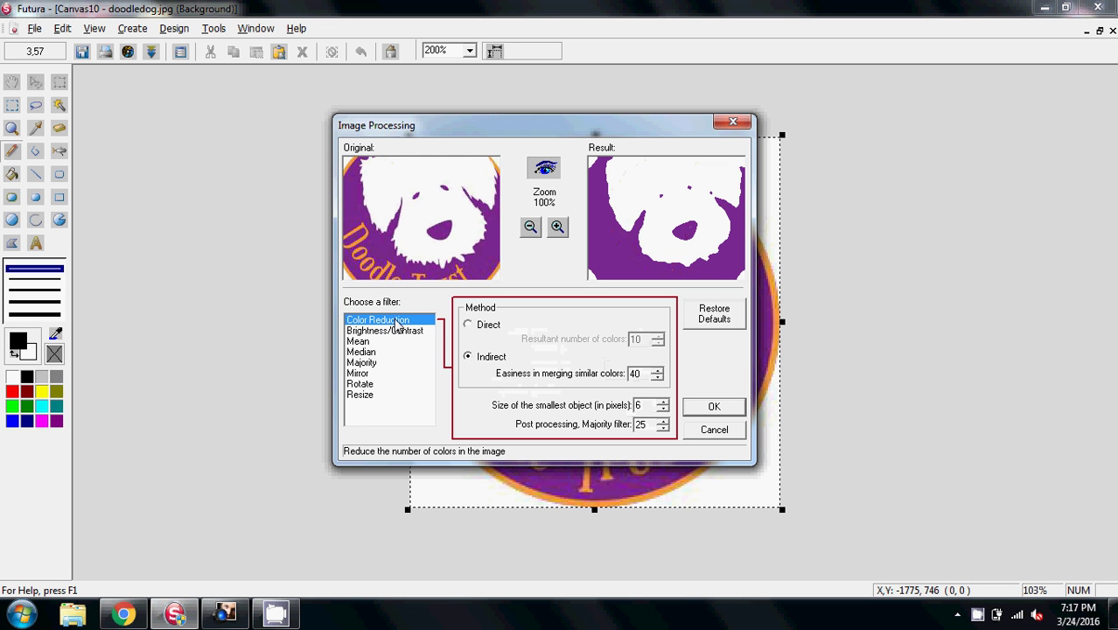
pyautogui.click(469, 325)
pyautogui.click(470, 359)
# - Set merging easiness 20, smallest object 12 and a lower majority filter, then apply
pyautogui.doubleClick(626, 378)
pyautogui.click(663, 402)
pyautogui.click(663, 402)
pyautogui.click(663, 402)
pyautogui.click(663, 402)
pyautogui.click(663, 402)
pyautogui.click(663, 403)
pyautogui.click(663, 428)
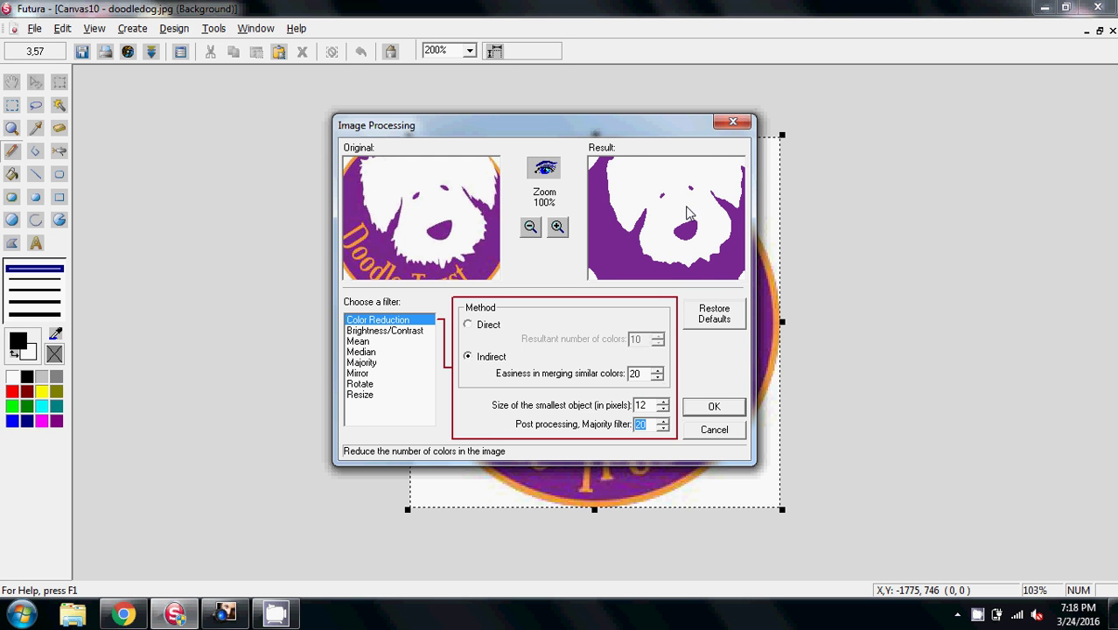
pyautogui.moveTo(663, 429); pyautogui.dragTo(663, 428)
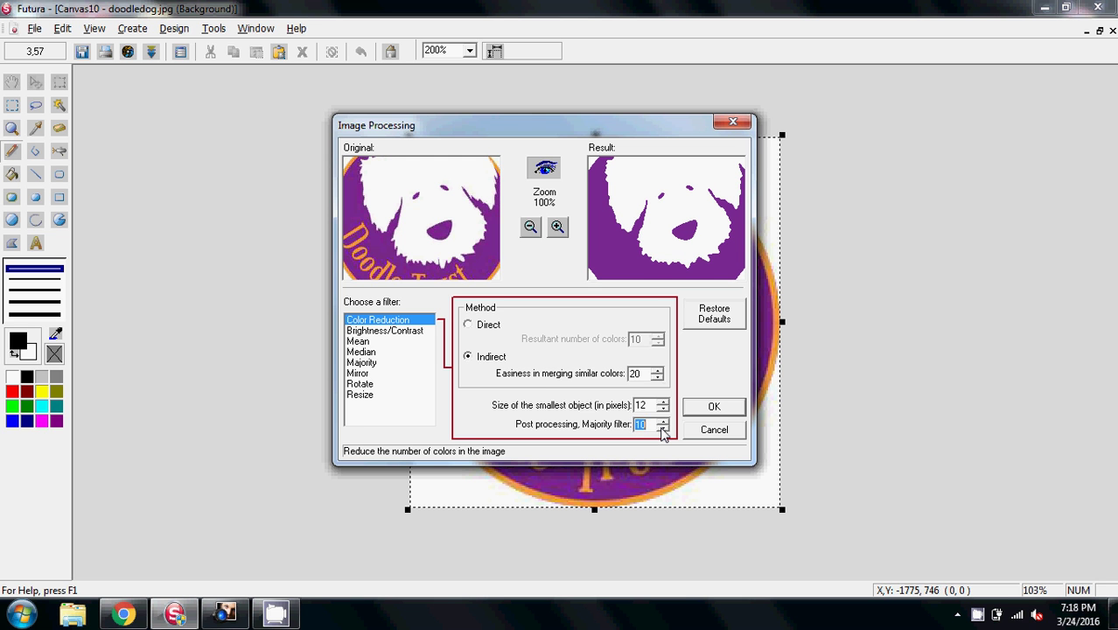
pyautogui.click(663, 429)
pyautogui.click(663, 429)
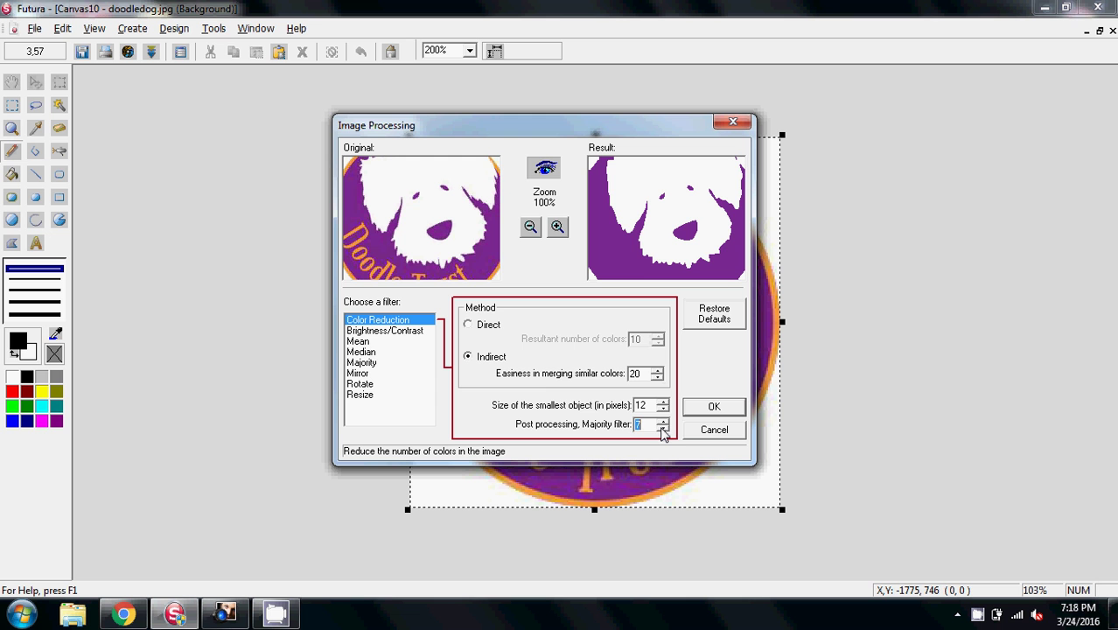
pyautogui.click(663, 429)
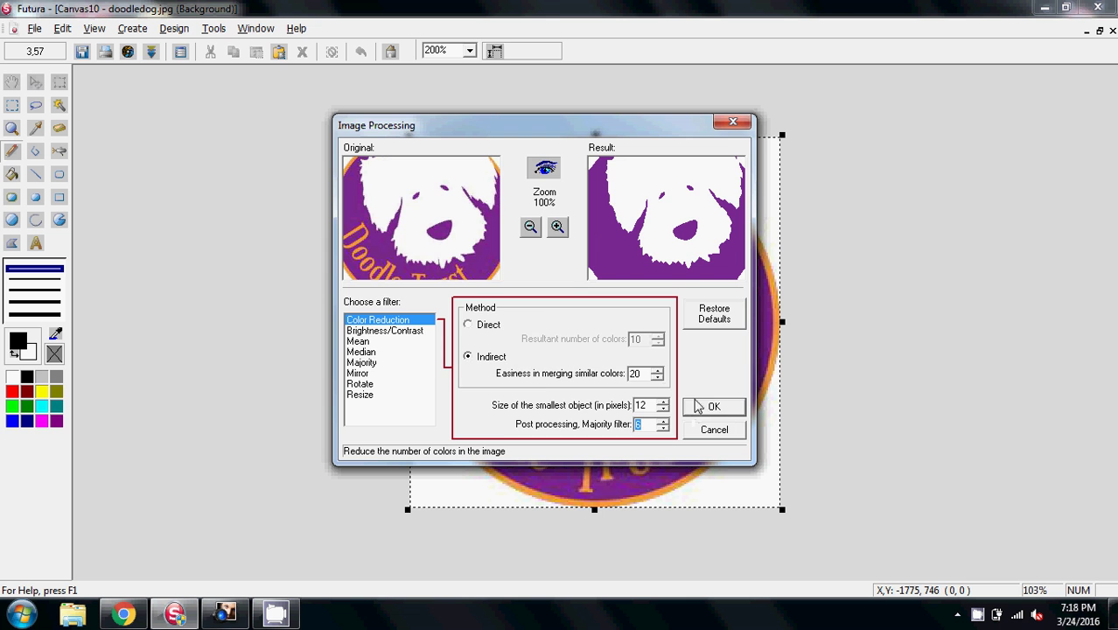
pyautogui.click(715, 412)
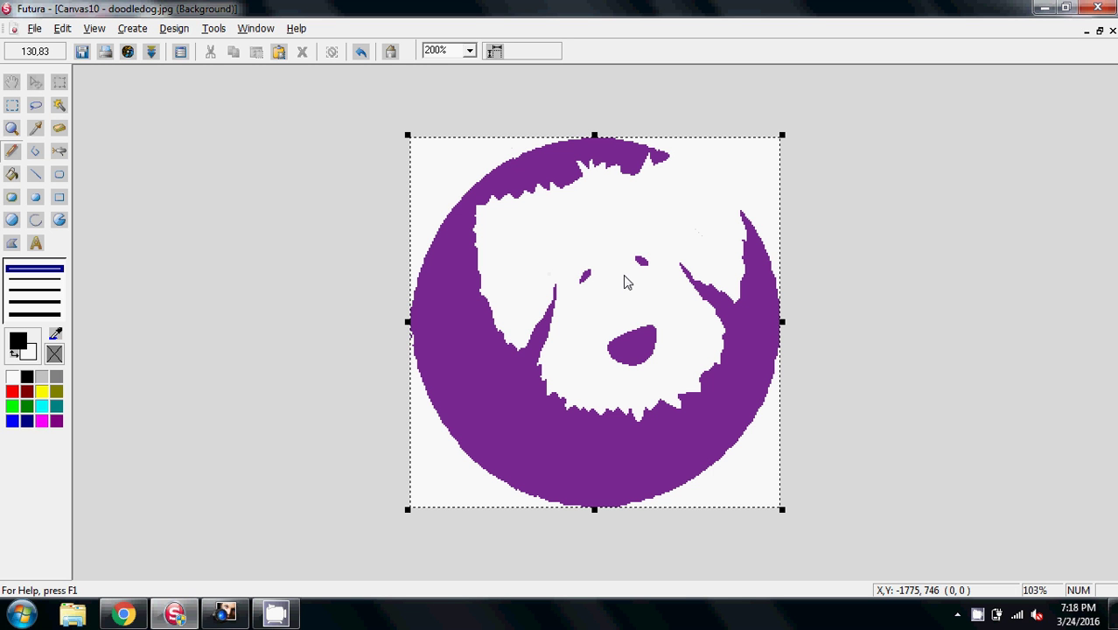
# - Make white the foreground colour and drag the corners outward to add white margin
pyautogui.click(13, 382)
pyautogui.moveTo(408, 139); pyautogui.dragTo(323, 100)
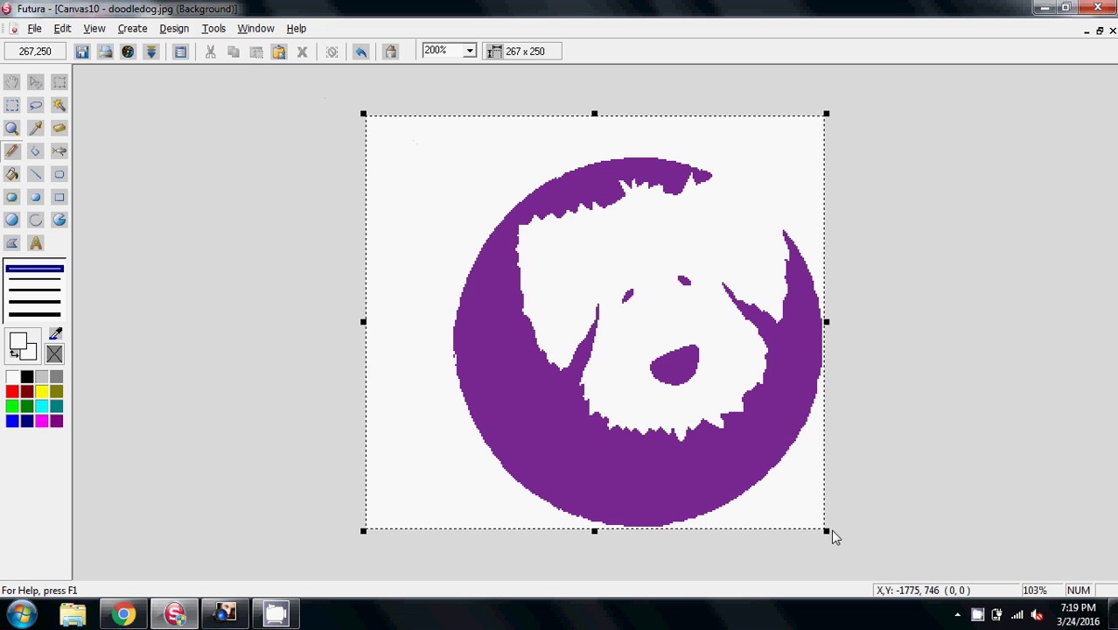
pyautogui.moveTo(833, 537); pyautogui.dragTo(944, 582)
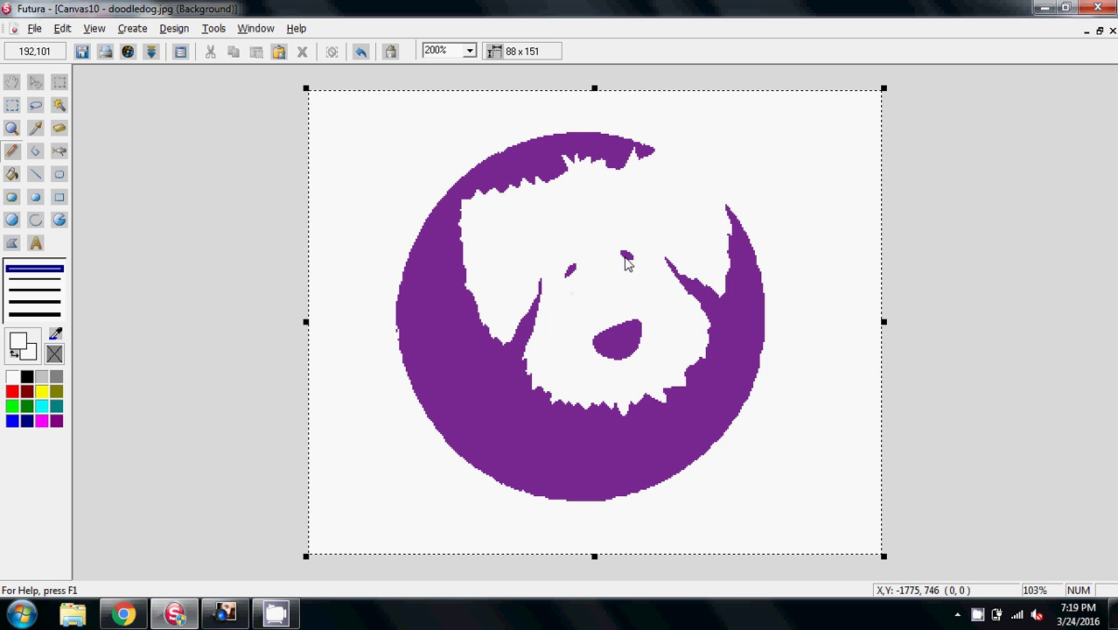
# - At 300% zoom, sample the logo's purple as both primary and secondary colour
pyautogui.click(470, 51)
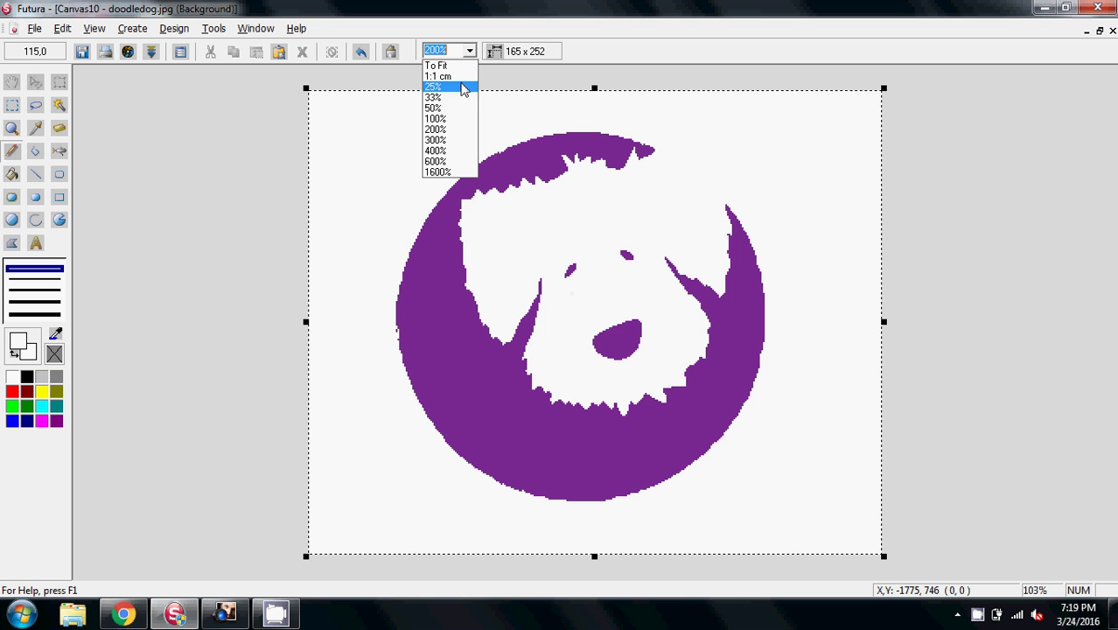
pyautogui.click(451, 140)
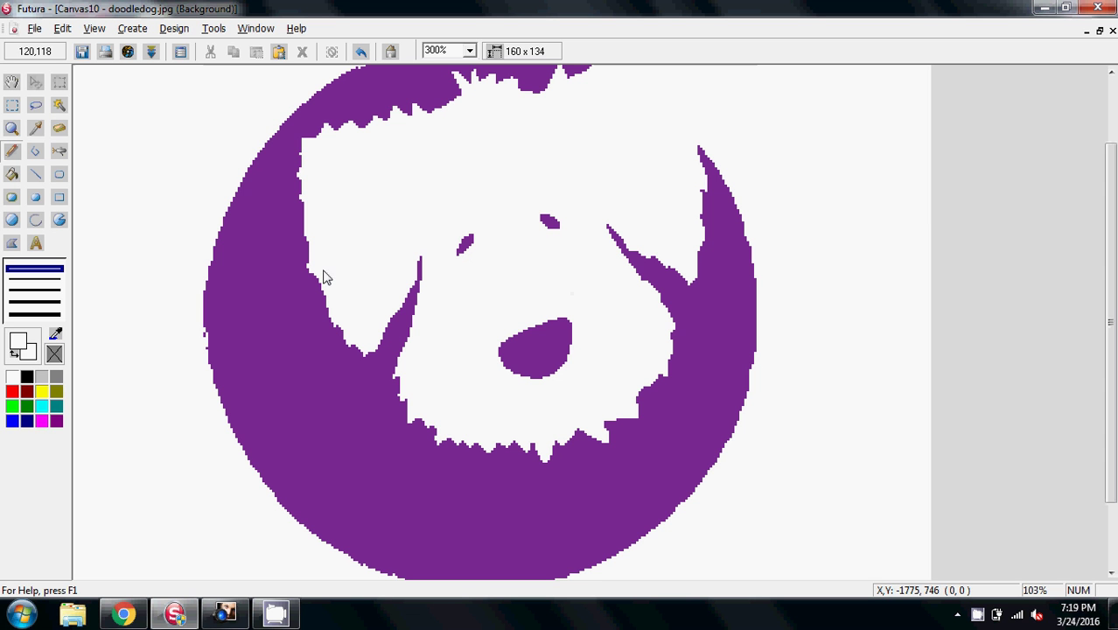
pyautogui.click(36, 130)
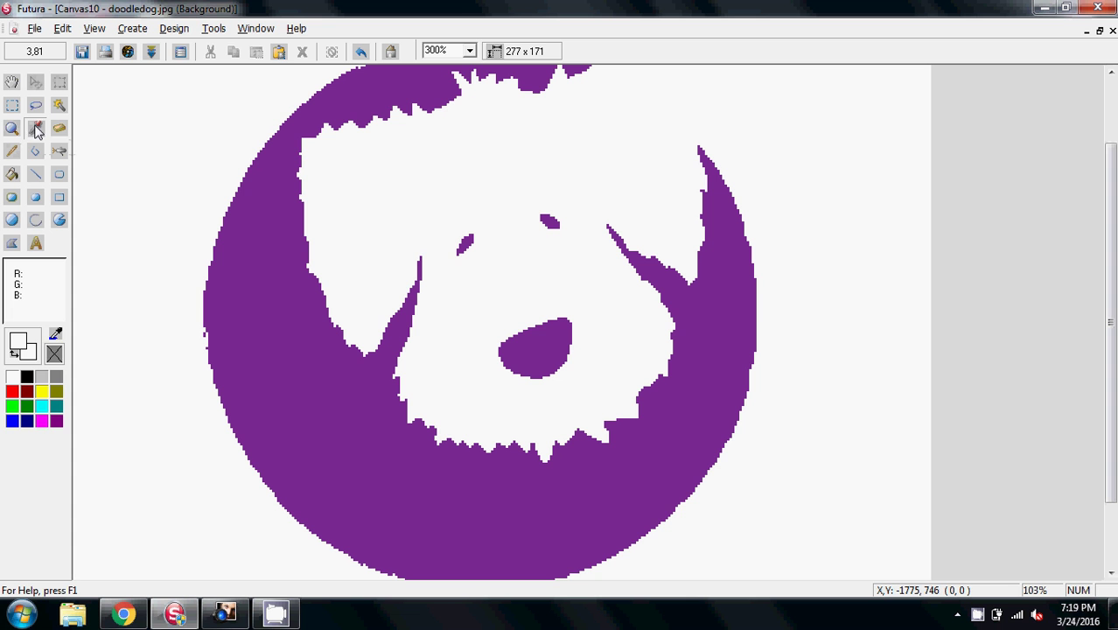
pyautogui.click(266, 292)
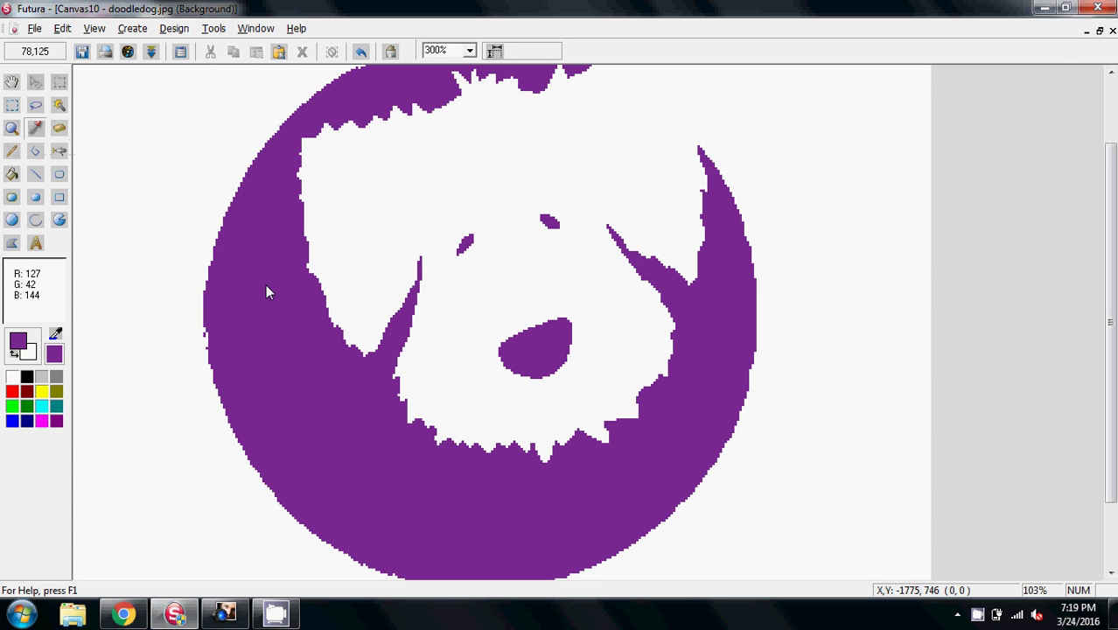
pyautogui.rightClick(266, 285)
# - With the Pencil at 400%, enlarge both eye spots in purple, trim with white, return to 200%
pyautogui.click(11, 151)
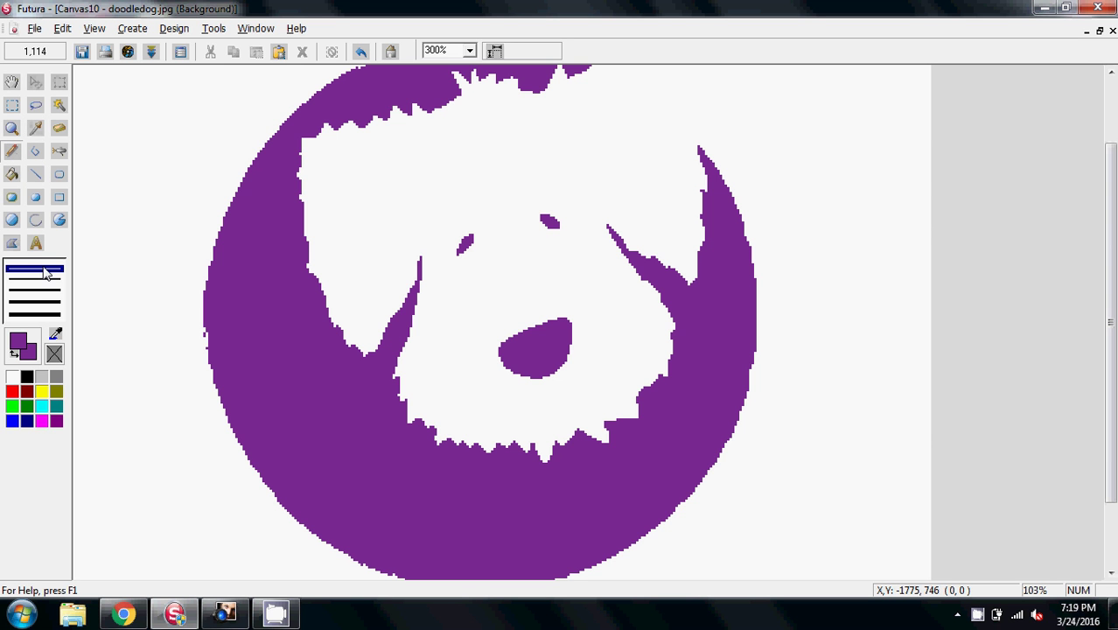
pyautogui.click(469, 51)
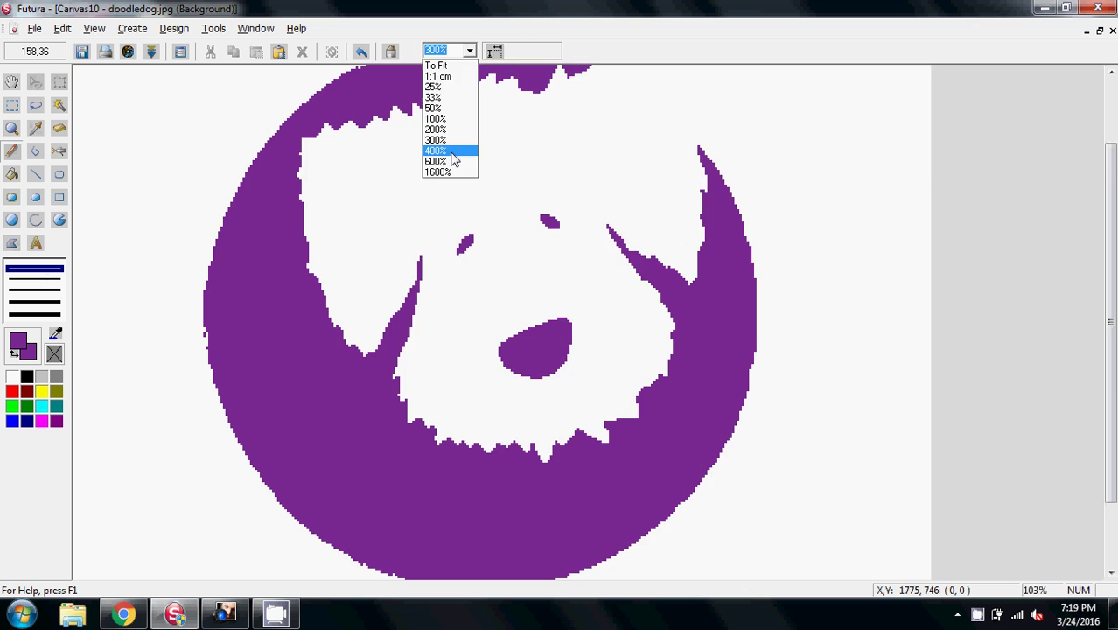
pyautogui.click(455, 151)
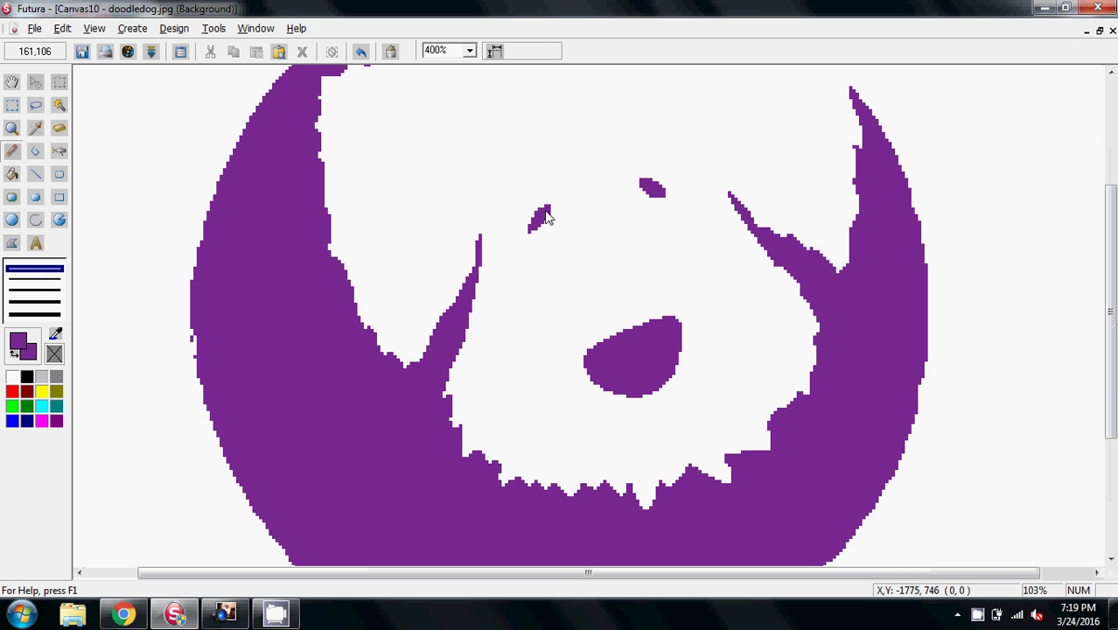
pyautogui.moveTo(546, 219)
pyautogui.mouseDown()
pyautogui.moveTo(540, 241)
pyautogui.moveTo(549, 207)
pyautogui.moveTo(543, 243)
pyautogui.mouseUp()
pyautogui.rightClick(12, 377)
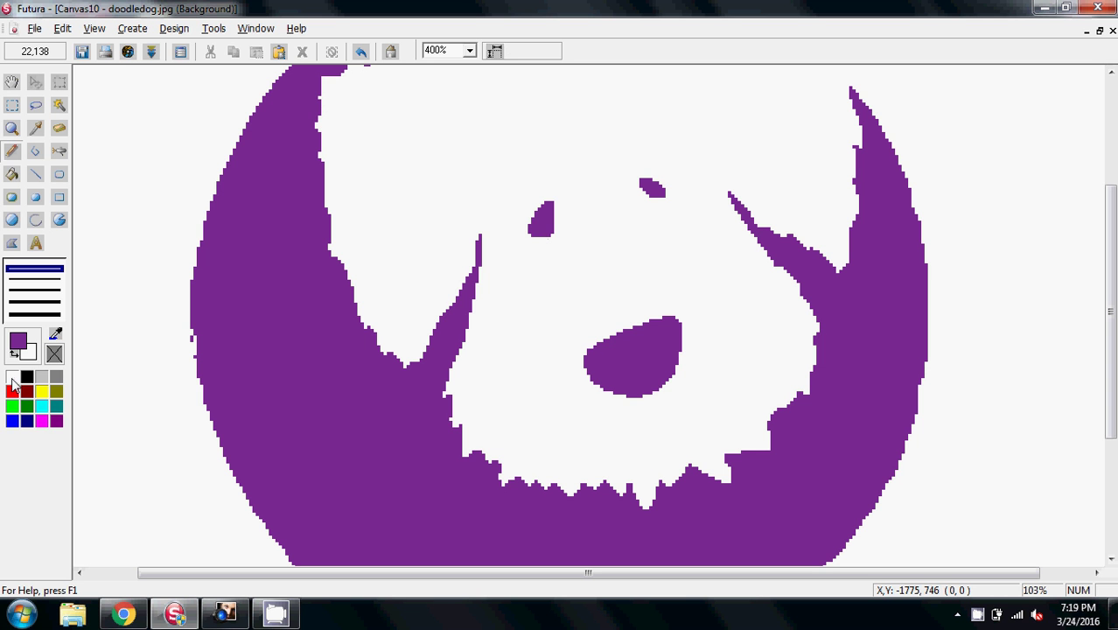
pyautogui.moveTo(545, 250)
pyautogui.mouseDown()
pyautogui.moveTo(553, 208)
pyautogui.moveTo(543, 237)
pyautogui.mouseUp()
pyautogui.click(641, 190)
pyautogui.moveTo(640, 185)
pyautogui.mouseDown()
pyautogui.moveTo(662, 203)
pyautogui.moveTo(643, 181)
pyautogui.mouseUp()
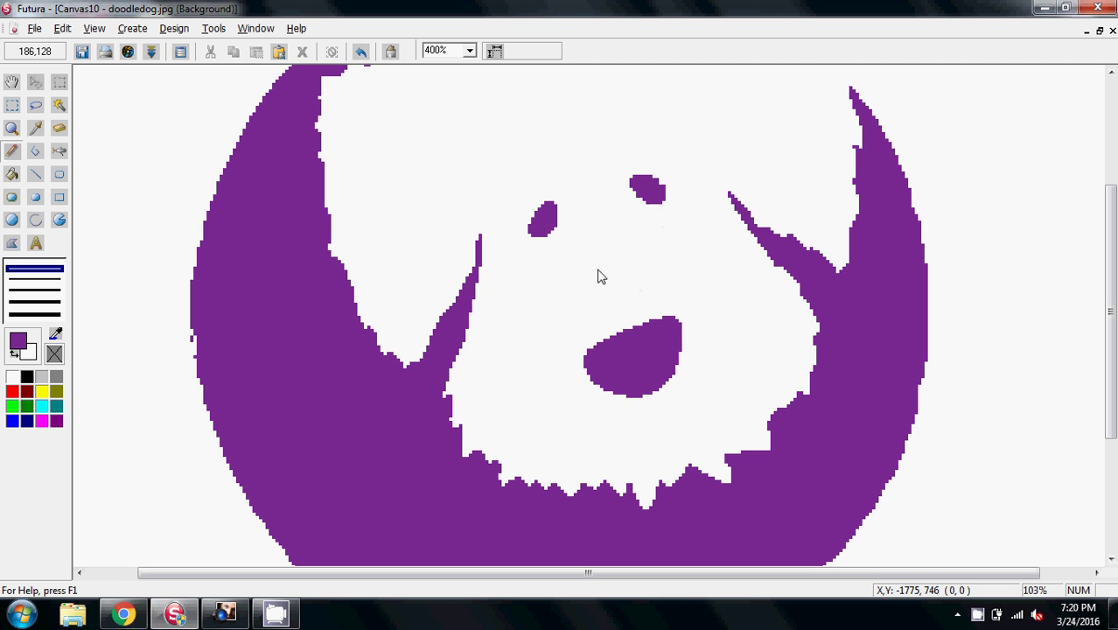
pyautogui.click(470, 51)
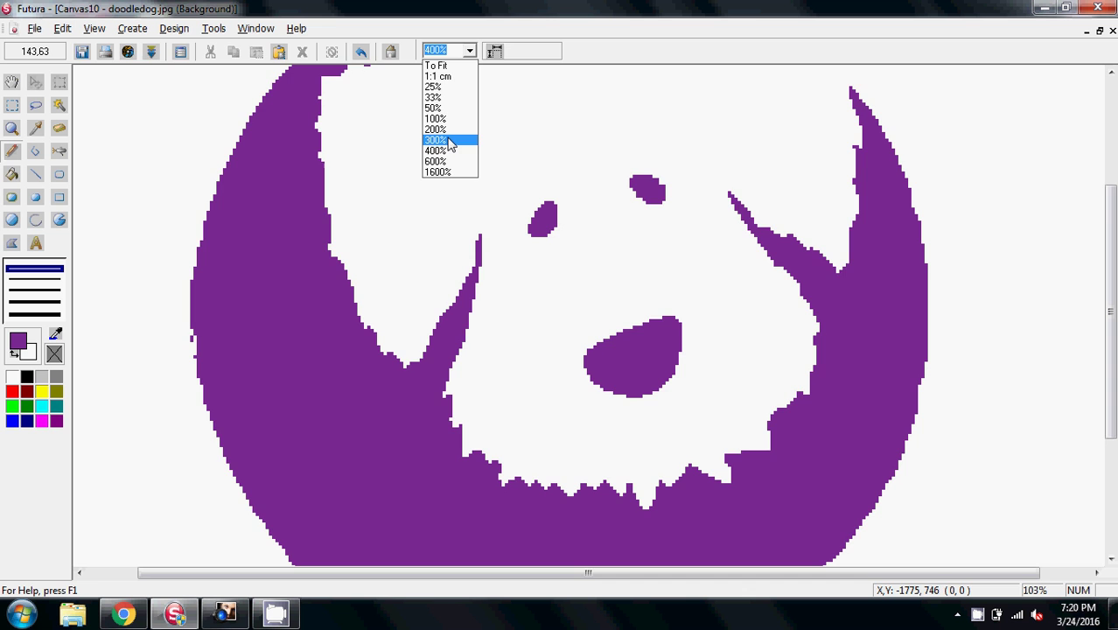
pyautogui.click(449, 131)
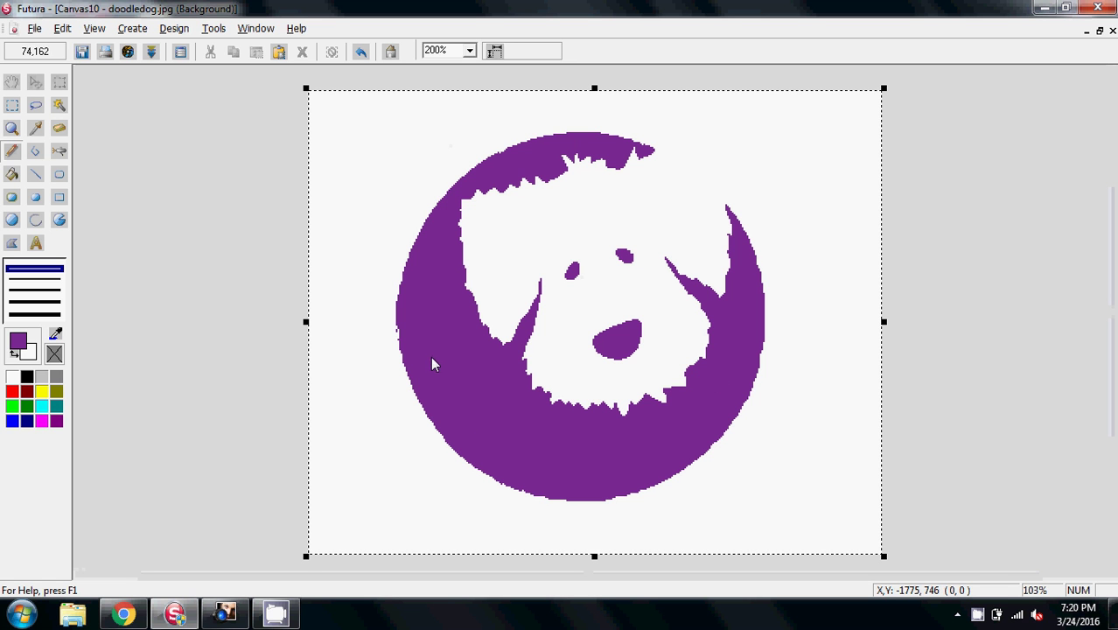
# - Draw a thick red outline-only ellipse around the purple circle, undoing a stray small ellipse
pyautogui.rightClick(12, 398)
pyautogui.click(12, 221)
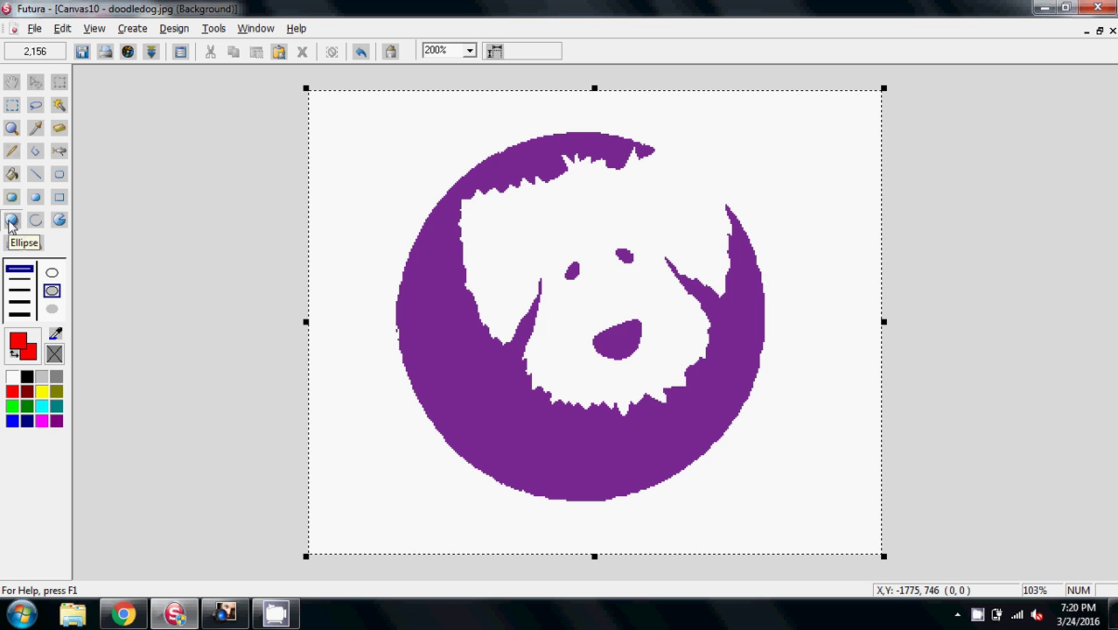
pyautogui.click(52, 275)
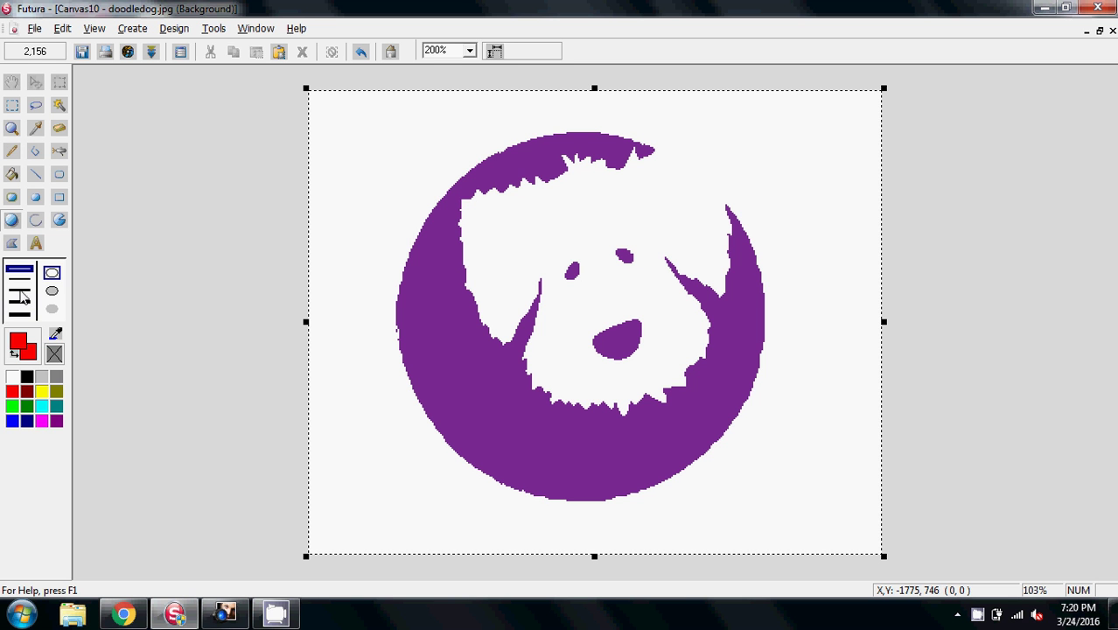
pyautogui.click(22, 294)
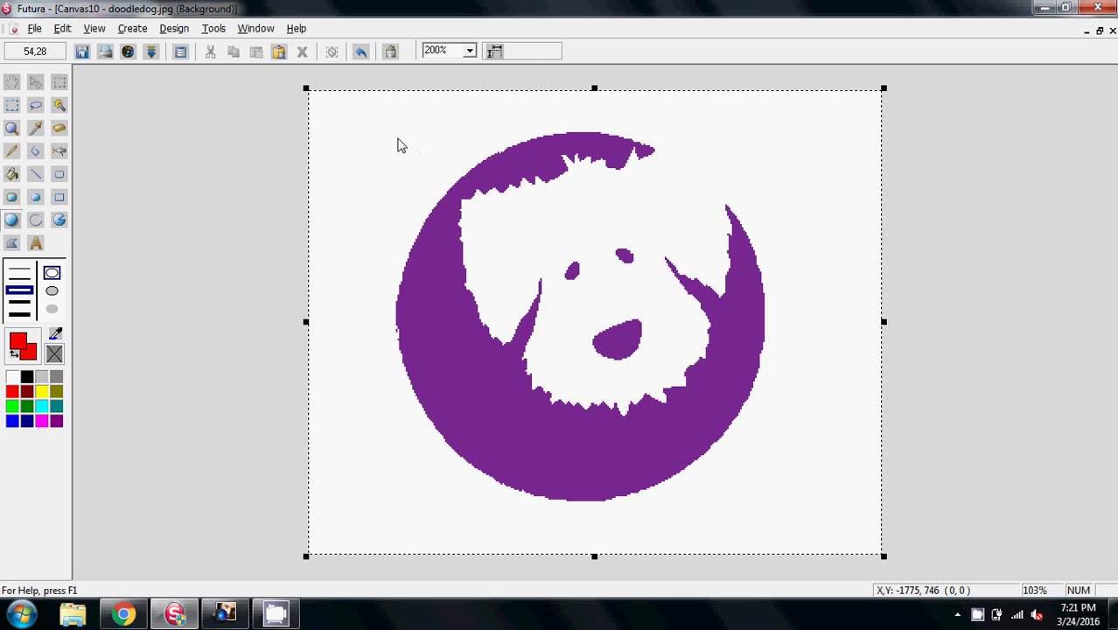
pyautogui.moveTo(399, 149)
pyautogui.mouseDown()
pyautogui.moveTo(464, 262)
pyautogui.moveTo(596, 420)
pyautogui.moveTo(659, 534)
pyautogui.moveTo(649, 502)
pyautogui.moveTo(666, 508)
pyautogui.mouseUp()
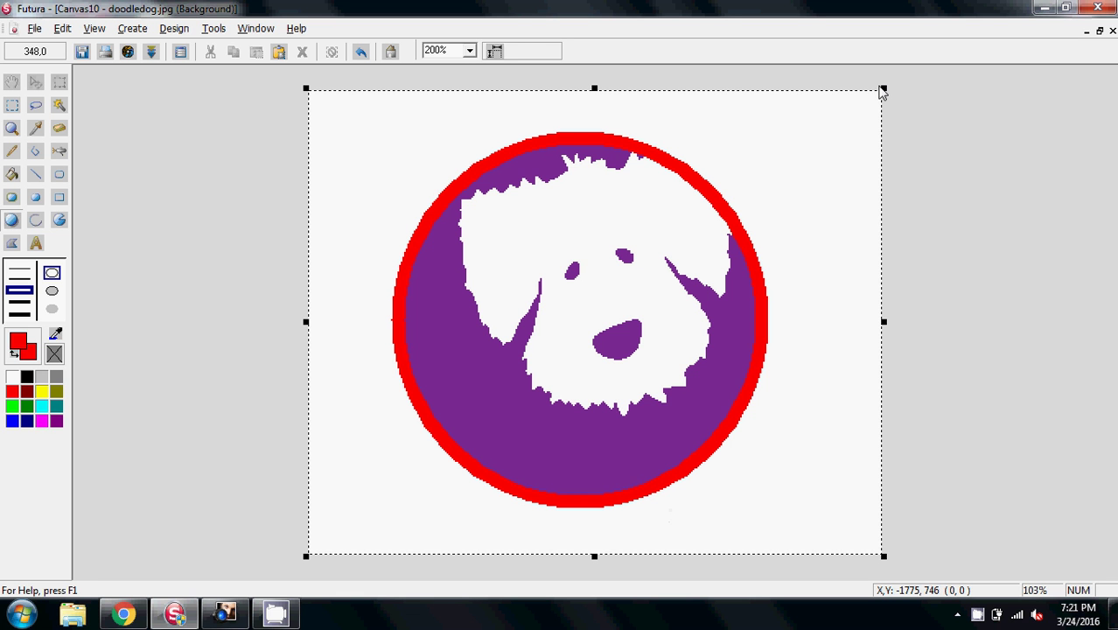
pyautogui.moveTo(884, 95); pyautogui.dragTo(836, 142)
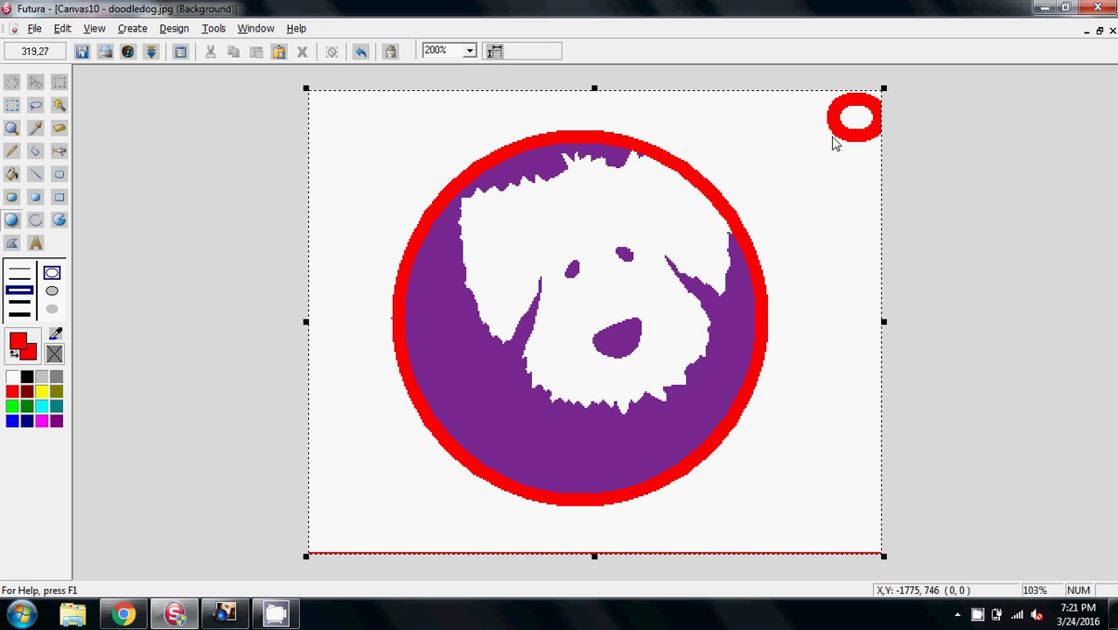
pyautogui.click(366, 52)
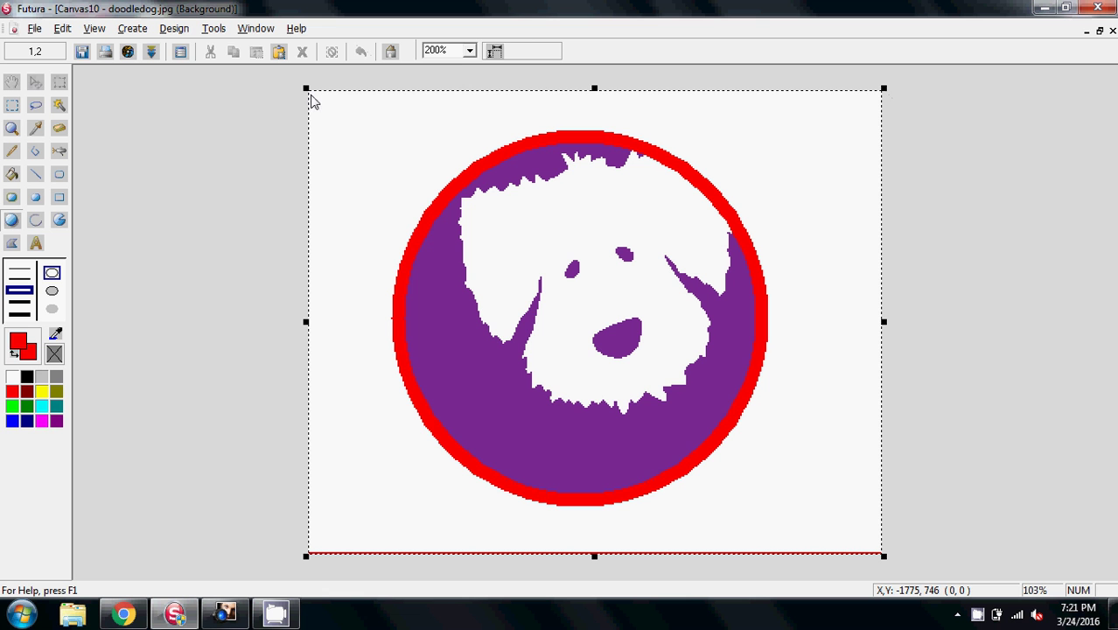
# - Drag the canvas's top-left and bottom-right corners inward to crop tightly around the red ring
pyautogui.moveTo(305, 91); pyautogui.dragTo(387, 130)
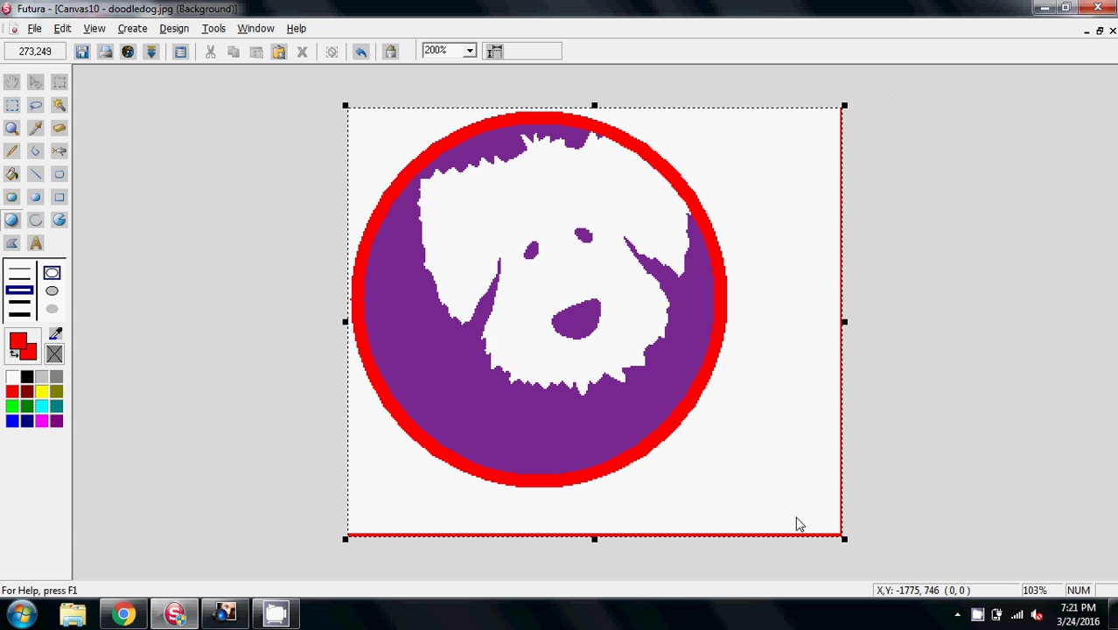
pyautogui.moveTo(845, 540); pyautogui.dragTo(734, 498)
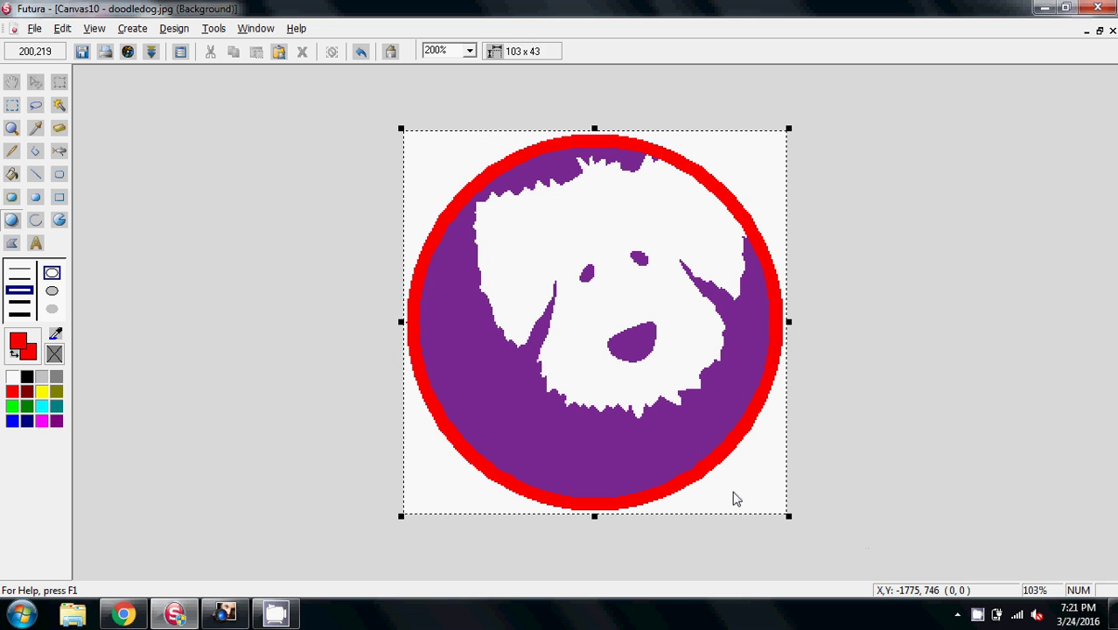
# - Fill the white dog face with blue using the paint bucket
pyautogui.click(13, 423)
pyautogui.rightClick(15, 423)
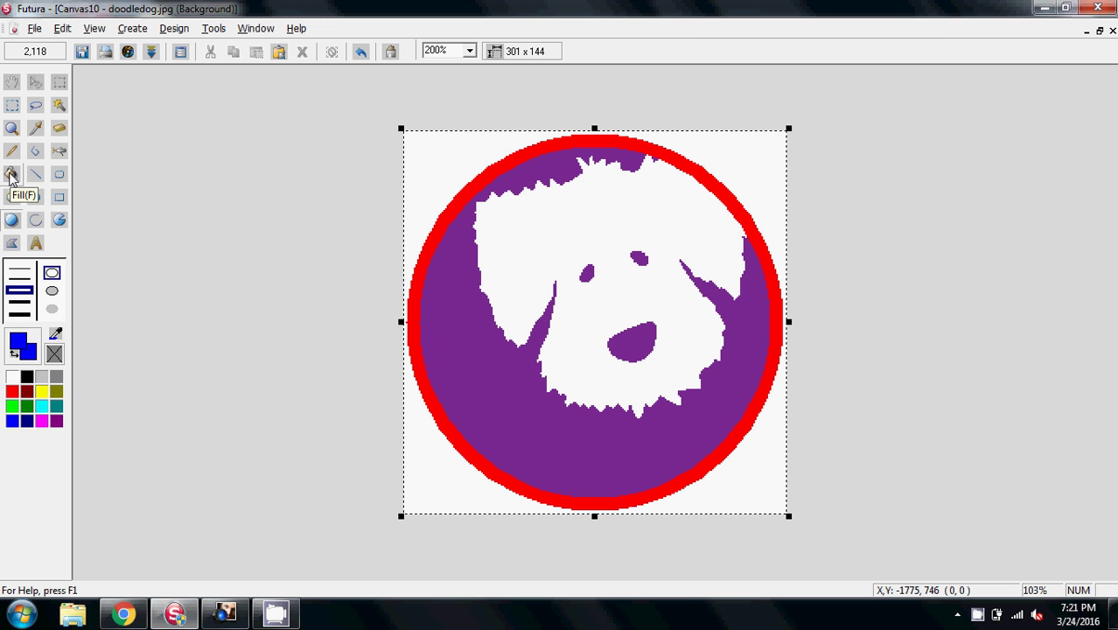
pyautogui.click(12, 174)
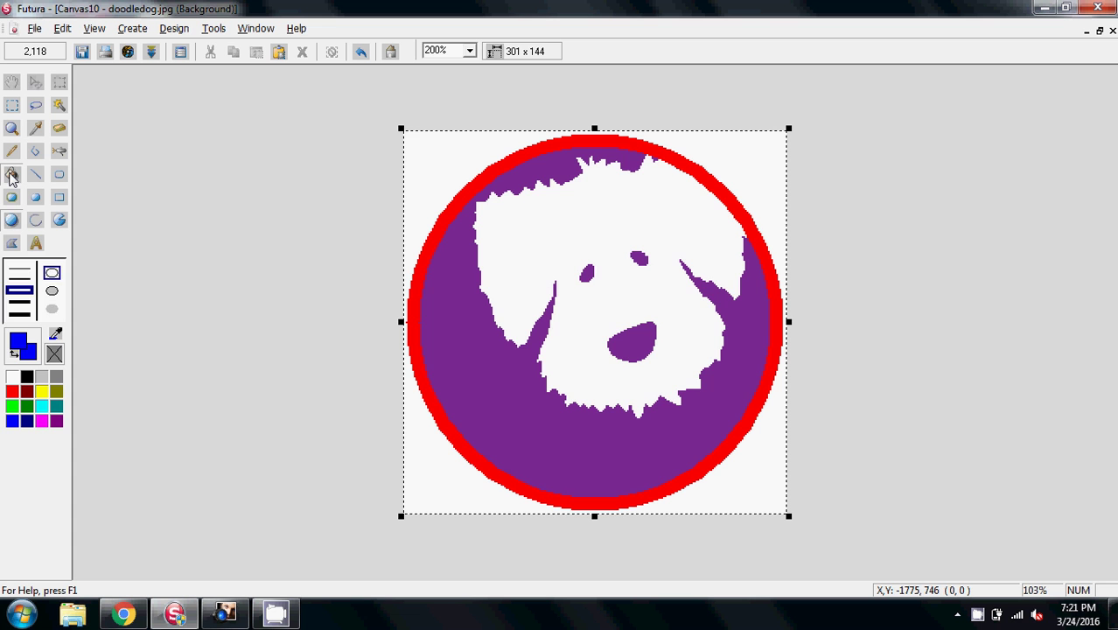
pyautogui.click(616, 234)
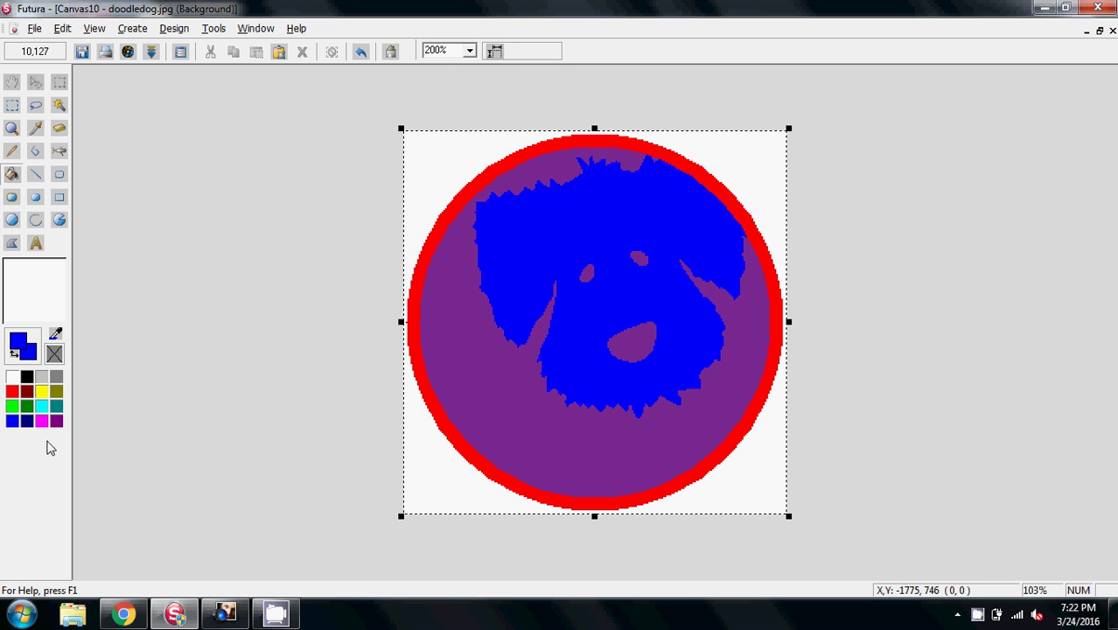
# - Fill the dog's two eyes and nose green
pyautogui.click(13, 407)
pyautogui.rightClick(14, 408)
pyautogui.click(13, 175)
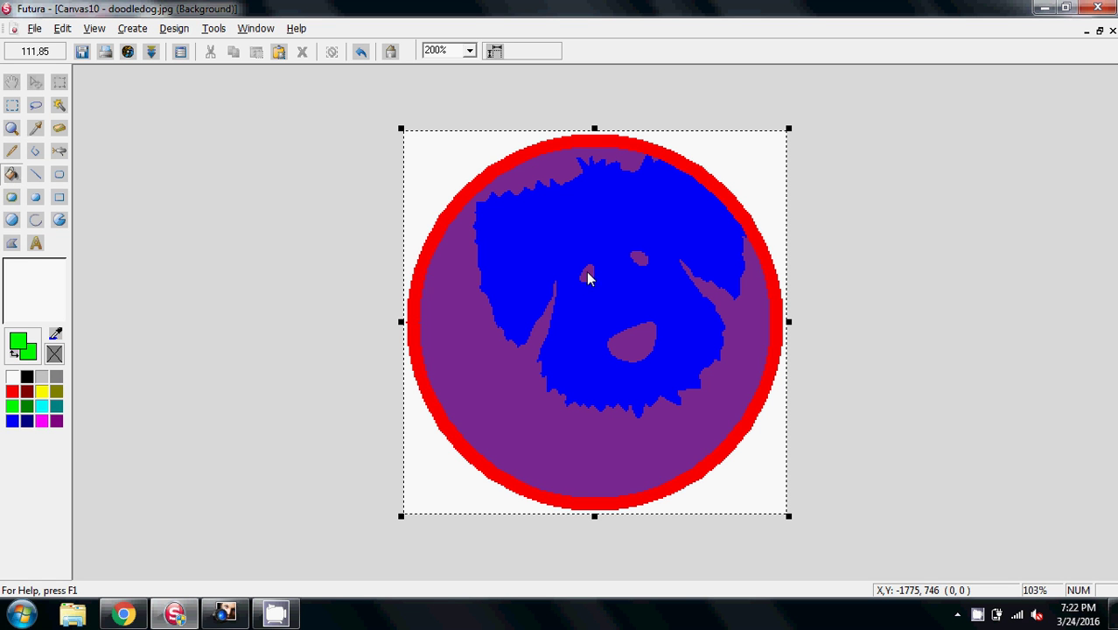
pyautogui.click(586, 273)
pyautogui.click(639, 259)
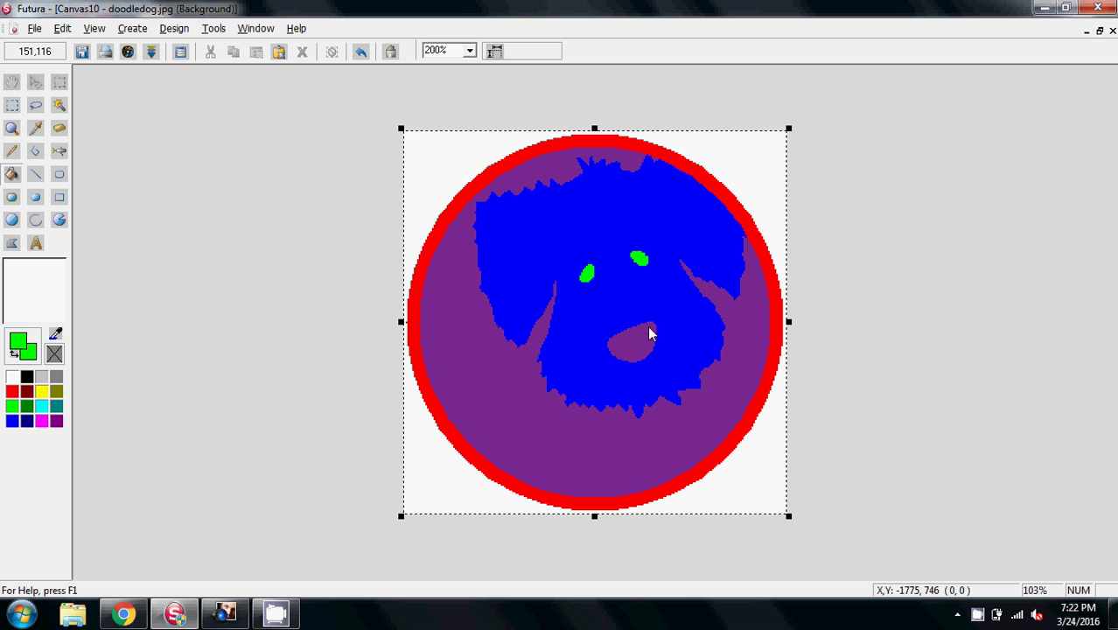
pyautogui.click(632, 343)
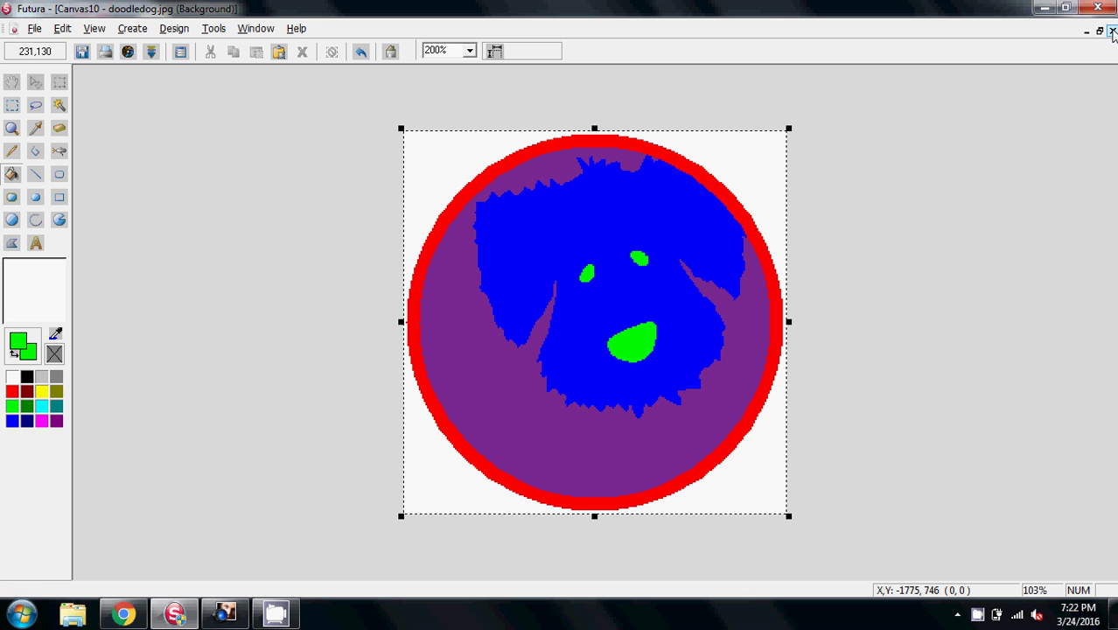
# - Close the Draw window, keeping the changes, and save the image as doodledogZ.bmp
pyautogui.click(1112, 31)
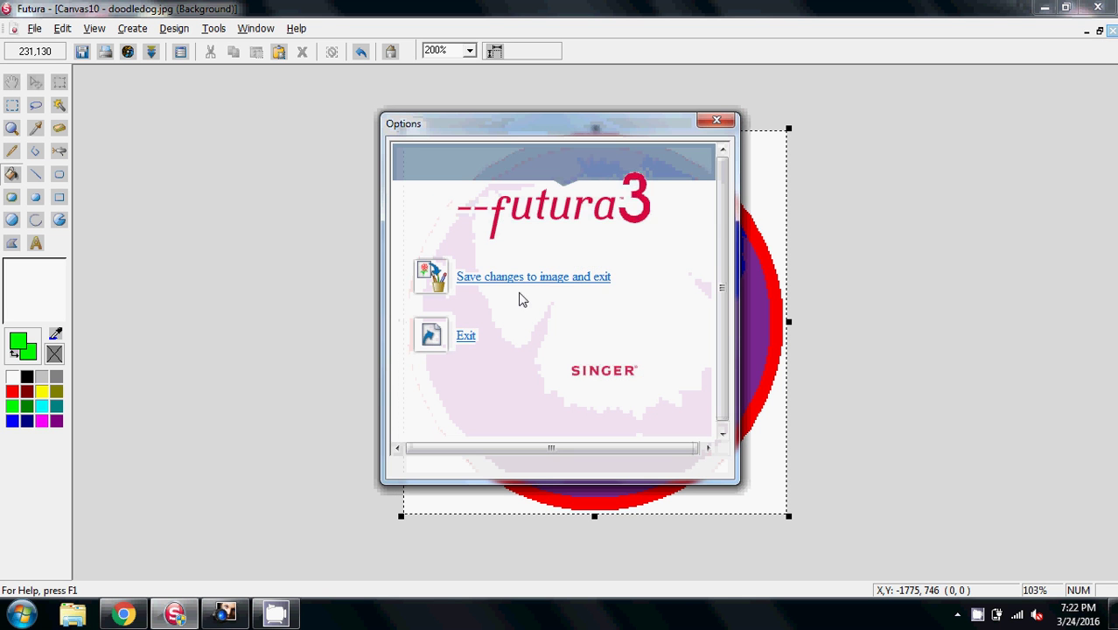
pyautogui.click(520, 278)
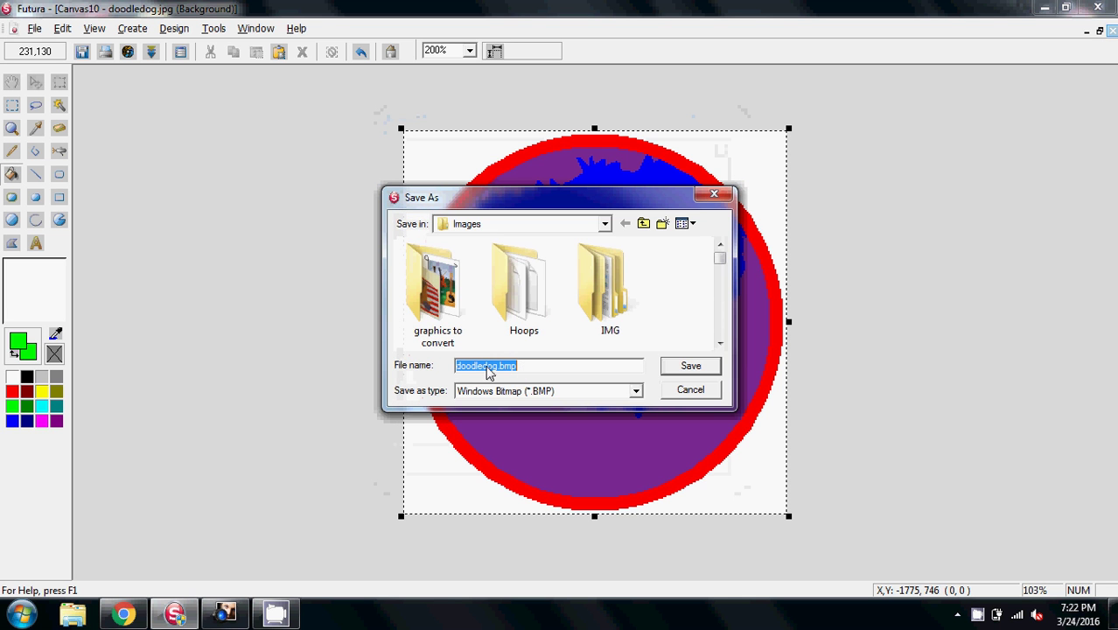
pyautogui.click(508, 367)
pyautogui.moveTo(523, 366); pyautogui.dragTo(500, 365)
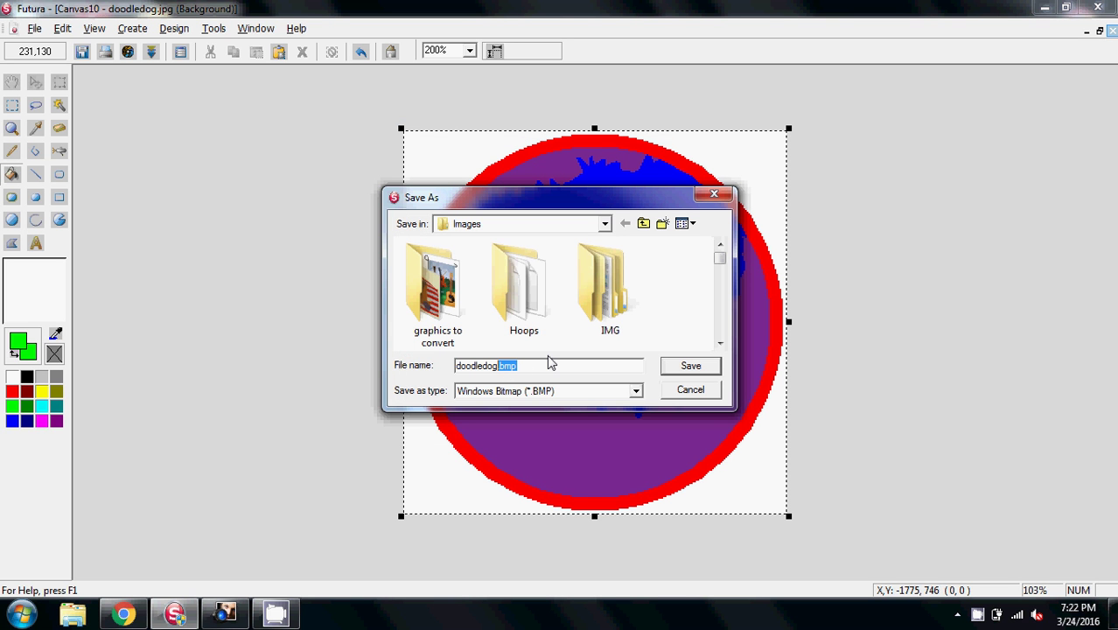
pyautogui.write('Z')
pyautogui.click(691, 367)
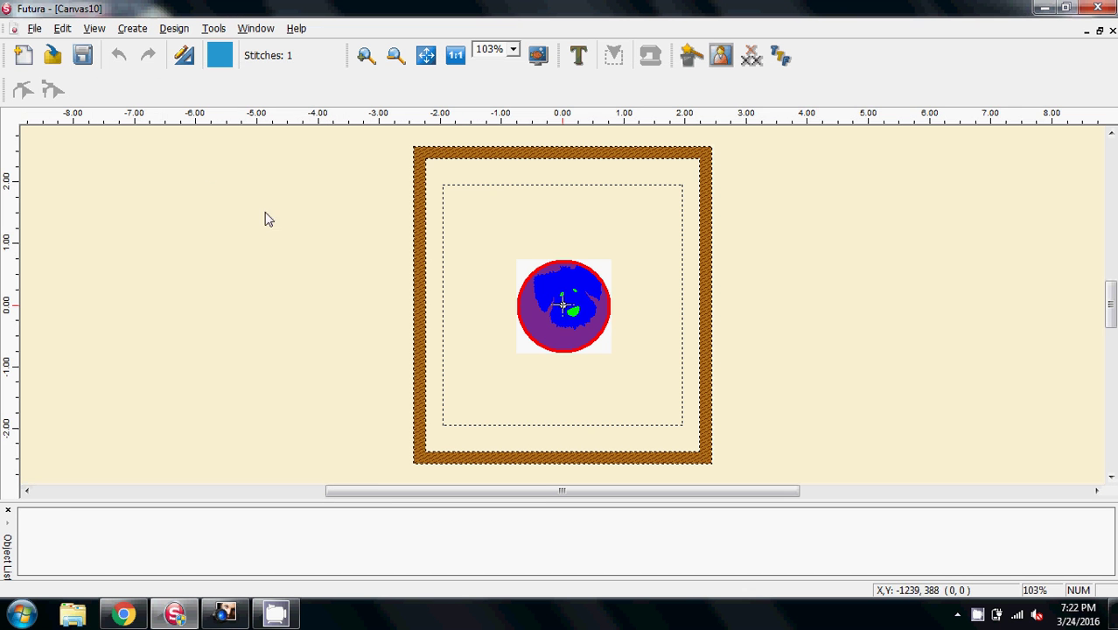
# - Launch Create > Autopunch and advance past the introduction and Open Image pages
pyautogui.click(132, 28)
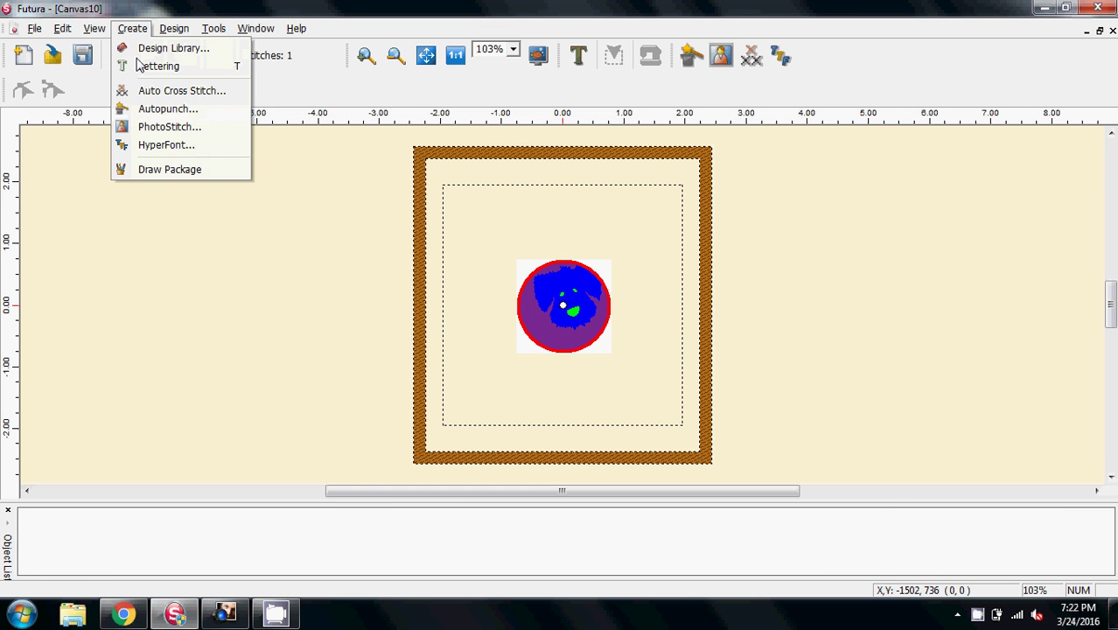
pyautogui.click(160, 116)
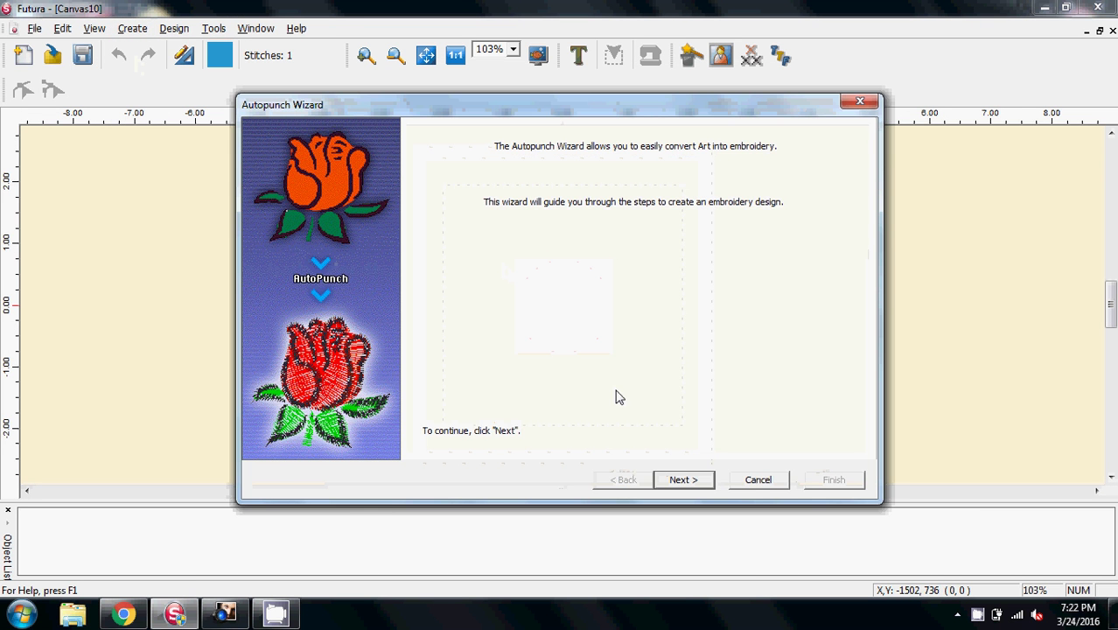
pyautogui.click(684, 481)
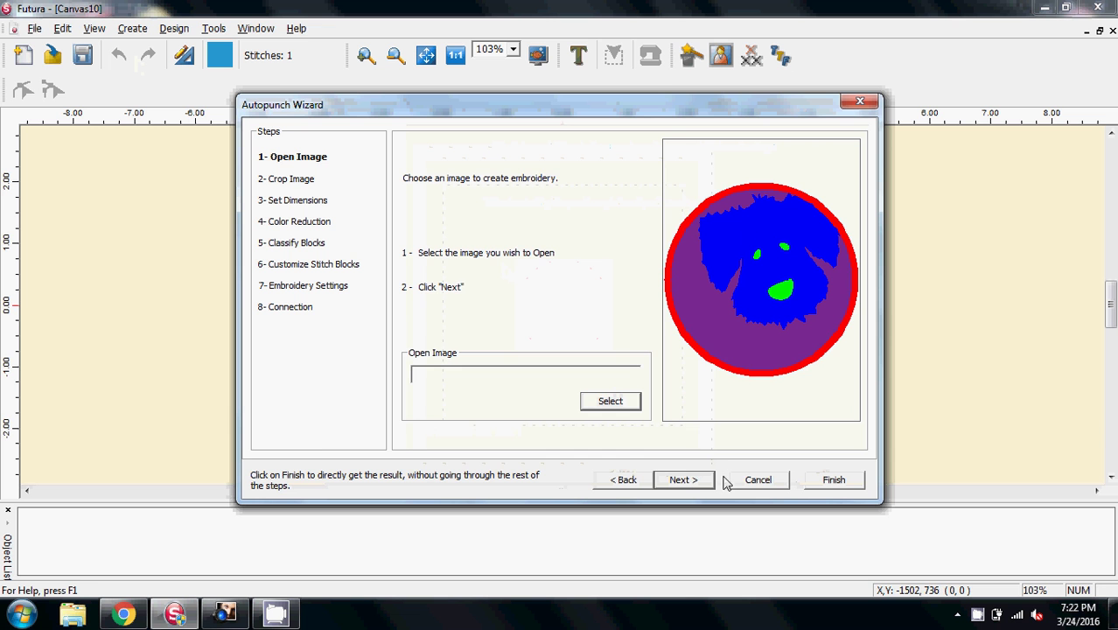
pyautogui.click(684, 481)
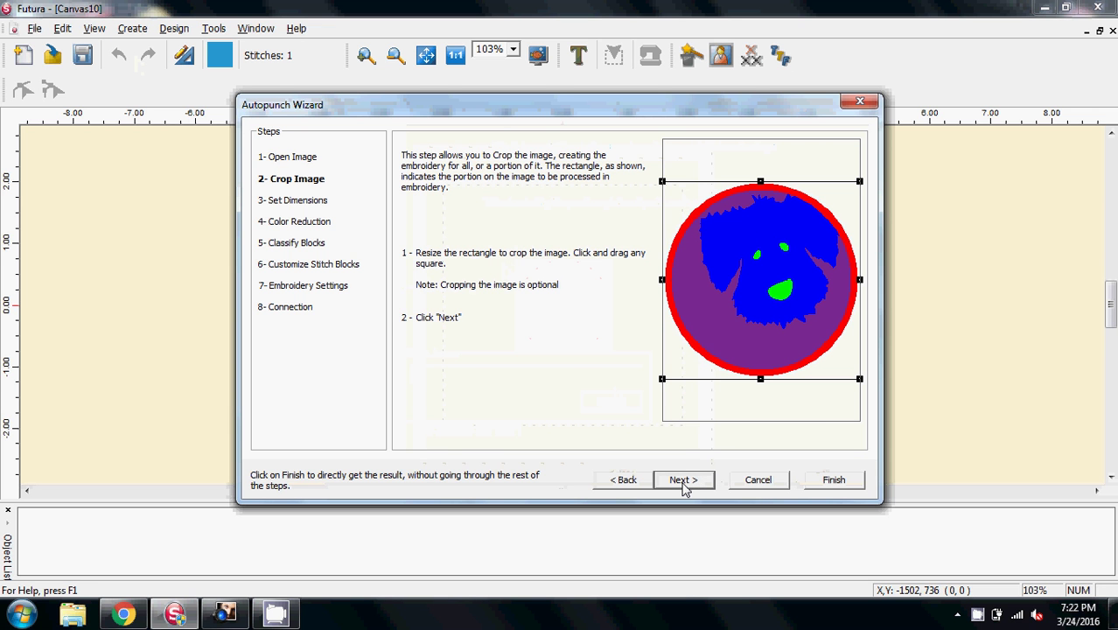
# - Keep the image uncropped, switch units to inches and set the width to 2
pyautogui.click(683, 481)
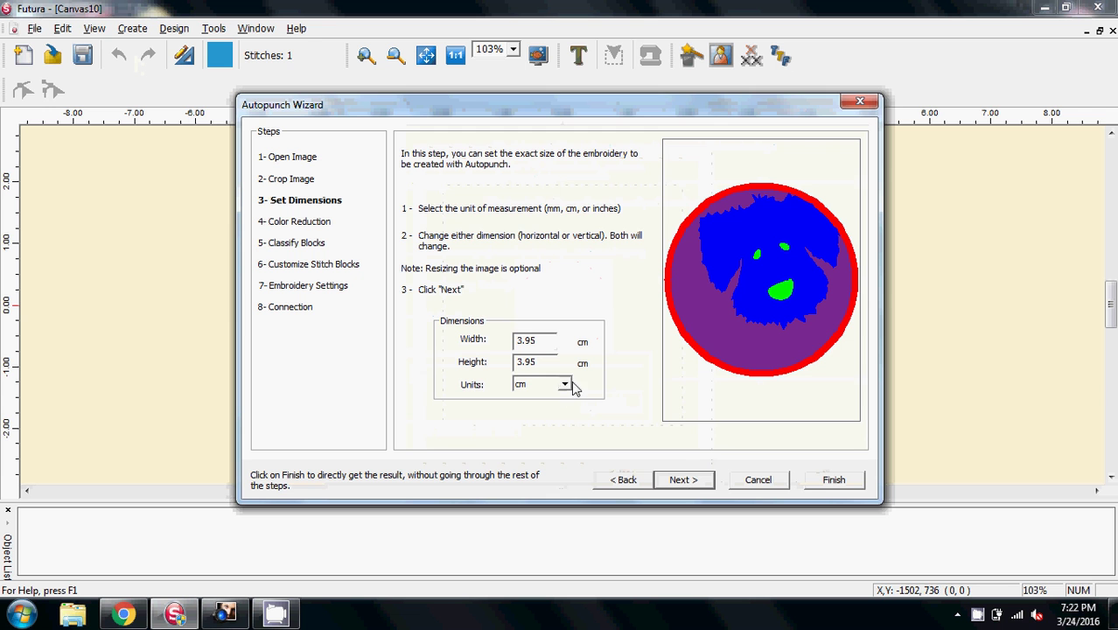
pyautogui.click(565, 384)
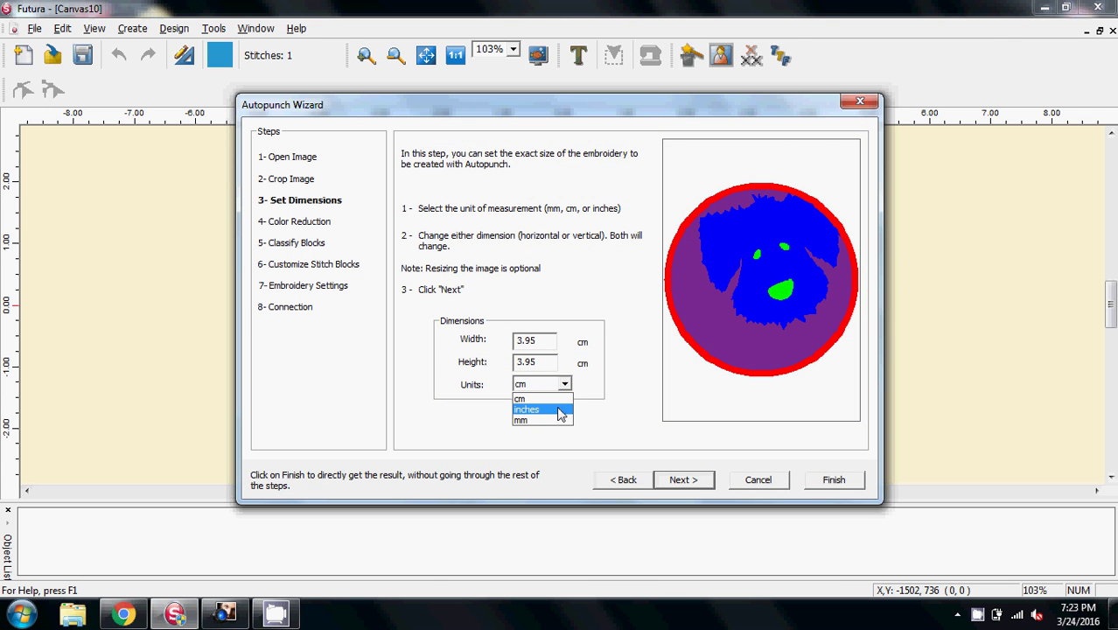
pyautogui.click(558, 408)
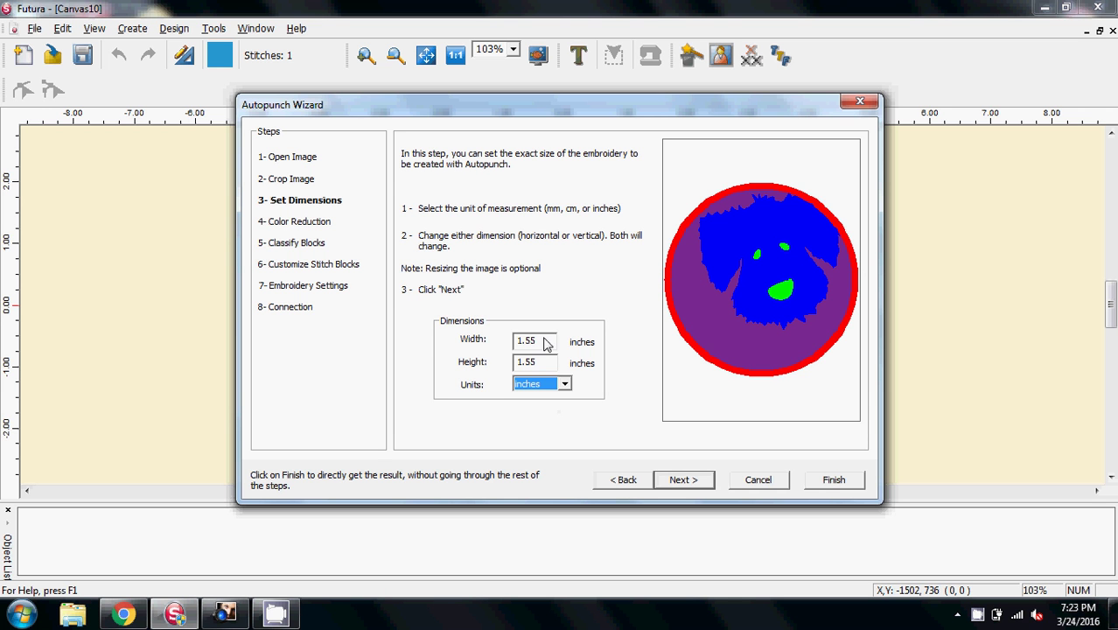
pyautogui.moveTo(543, 347); pyautogui.dragTo(484, 341)
pyautogui.write('2')
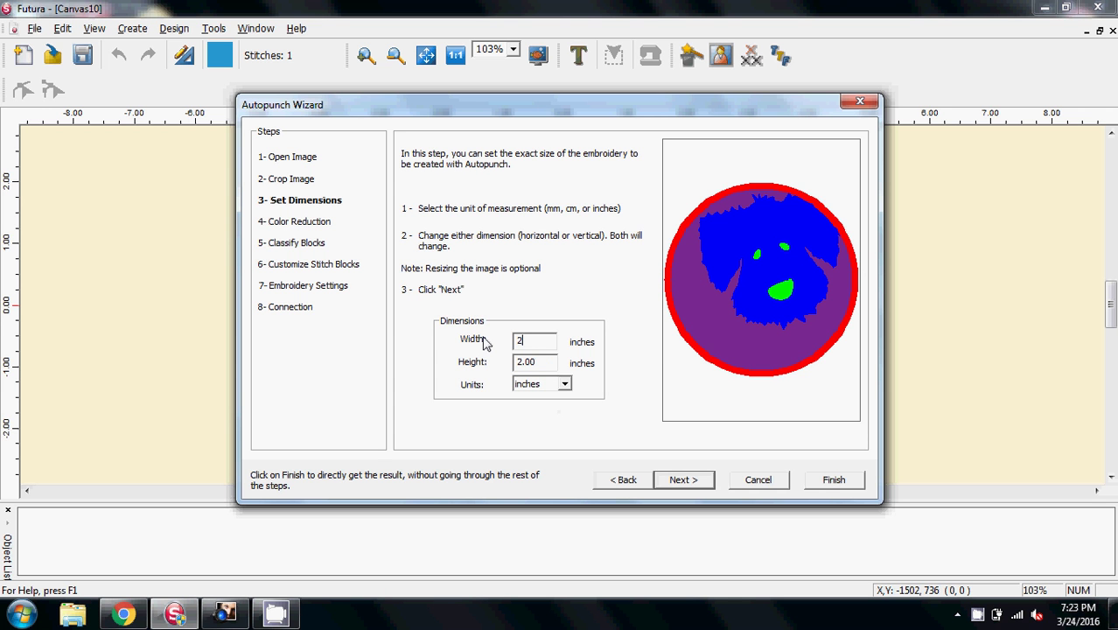
pyautogui.click(679, 480)
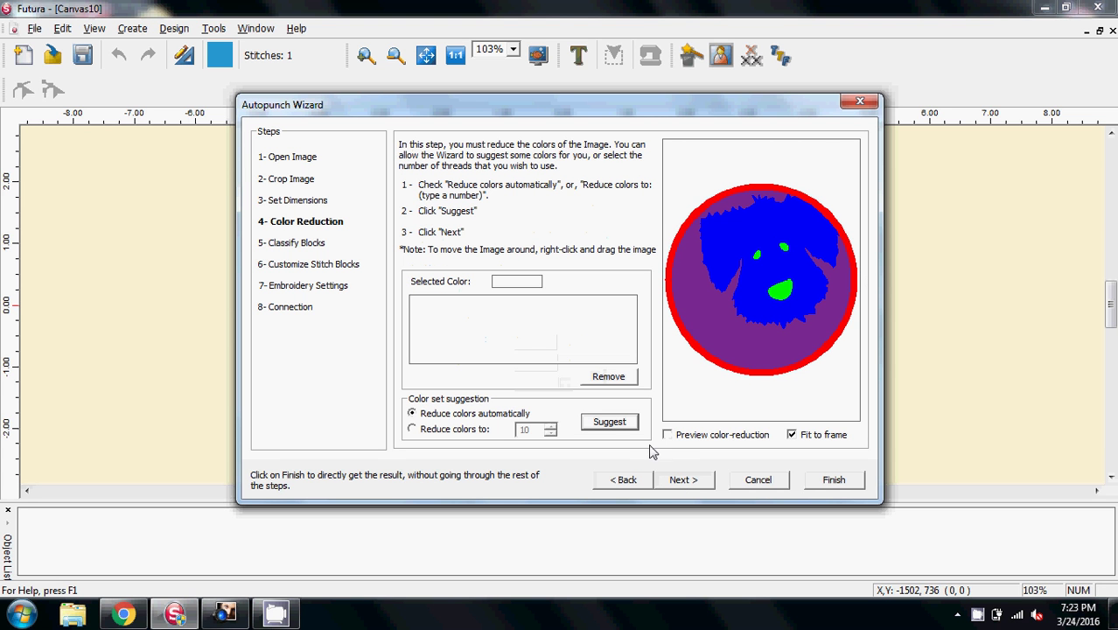
# - Accept the suggested thread colours and lower the maximum column width to 2.0 mm
pyautogui.click(607, 424)
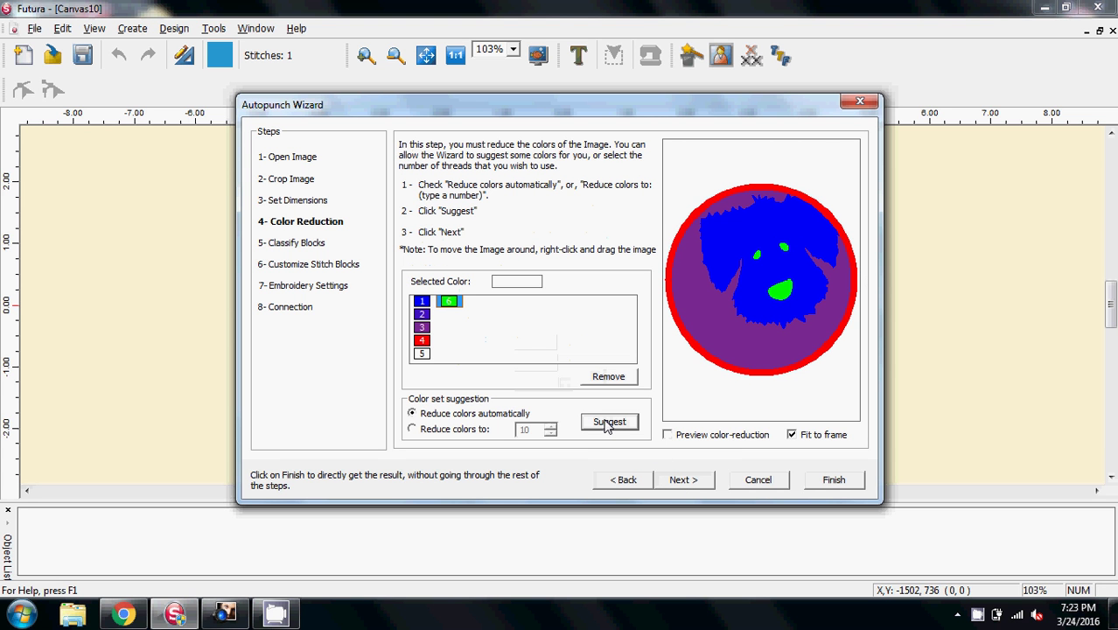
pyautogui.click(682, 481)
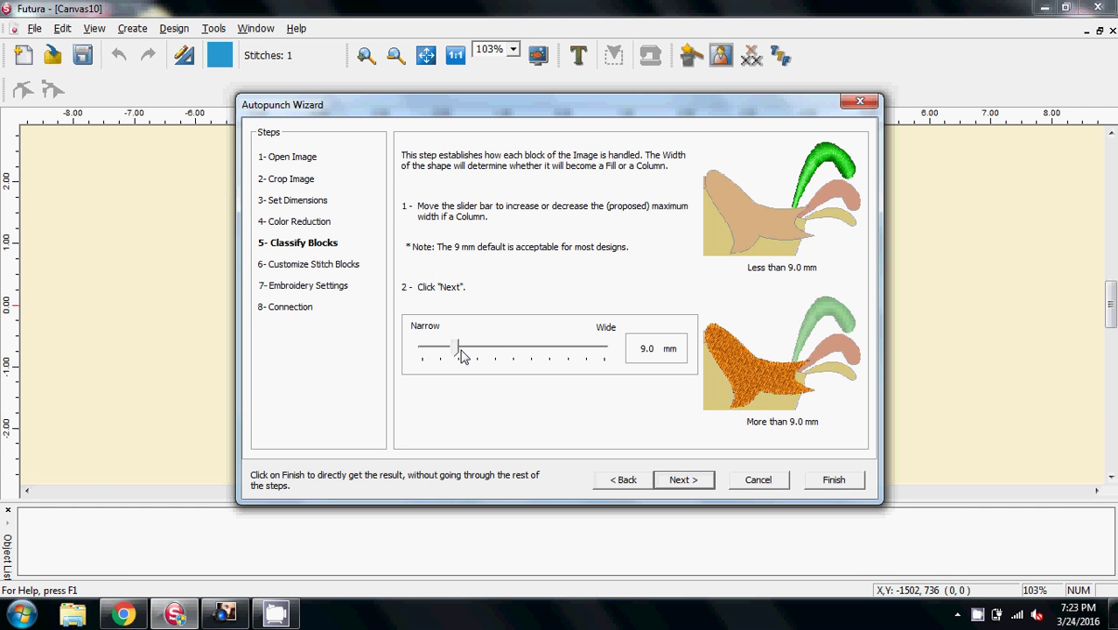
pyautogui.moveTo(461, 355); pyautogui.dragTo(411, 355)
pyautogui.click(682, 480)
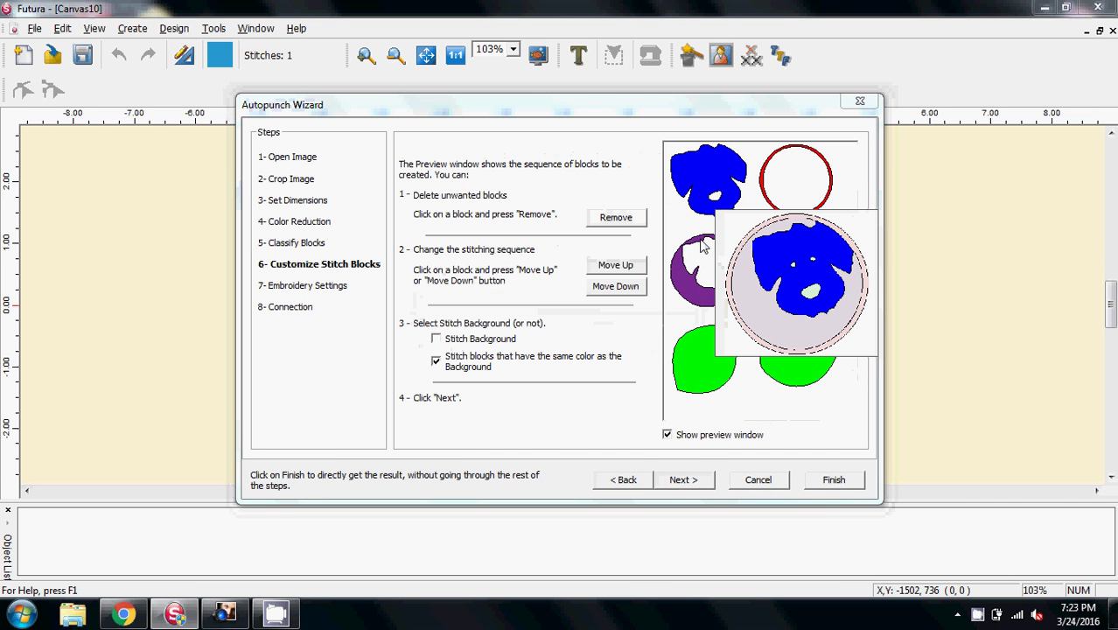
# - Remove the purple background block after reviewing the blue, red and green blocks
pyautogui.click(714, 184)
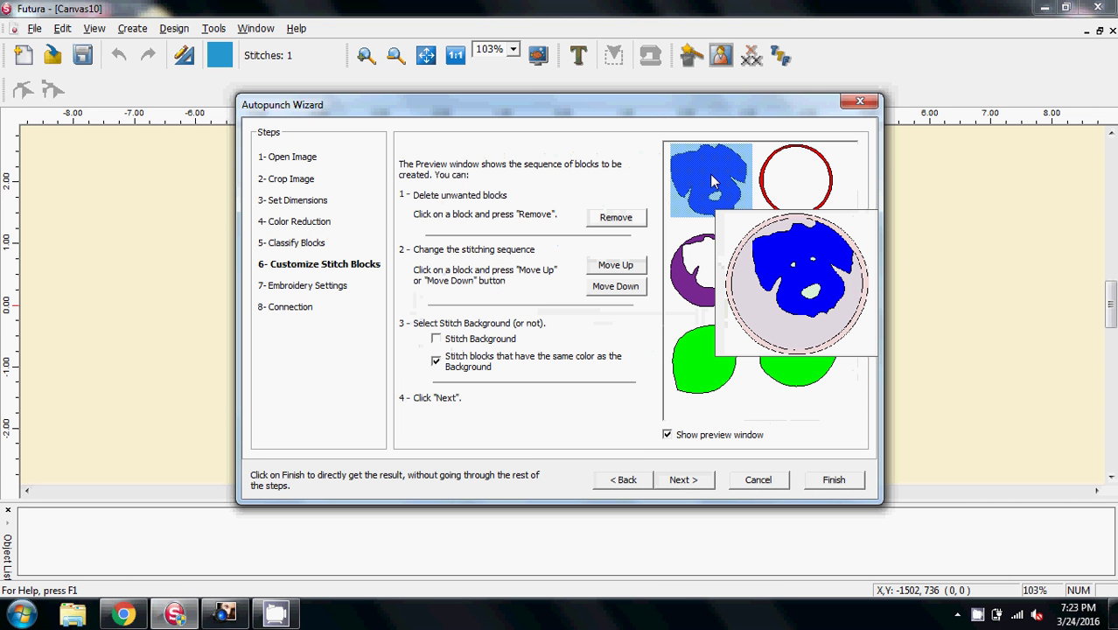
pyautogui.click(765, 174)
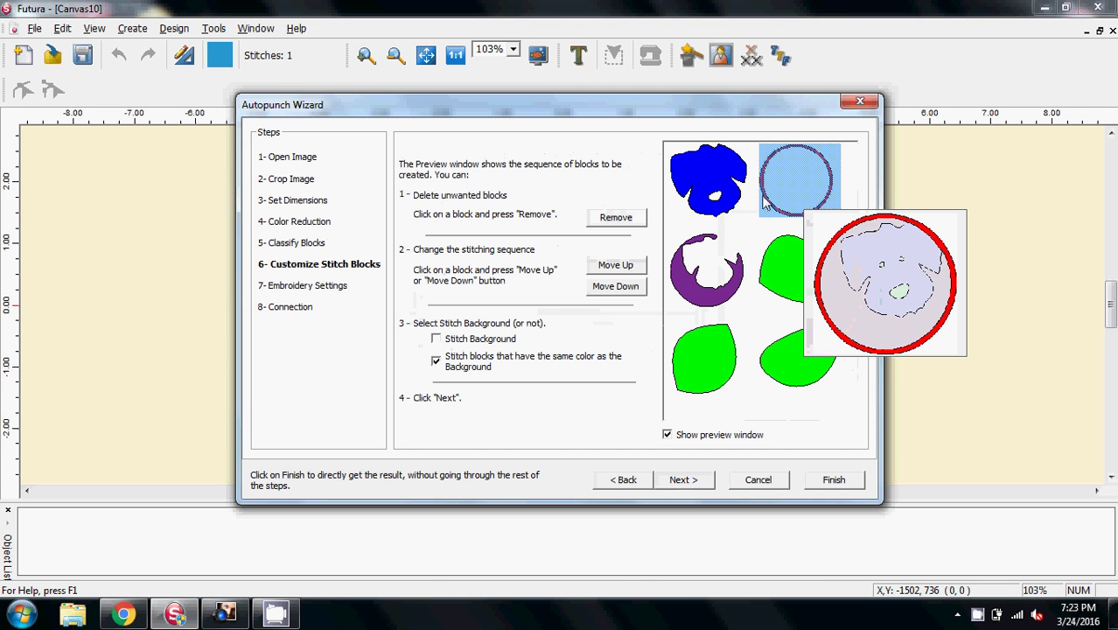
pyautogui.click(687, 297)
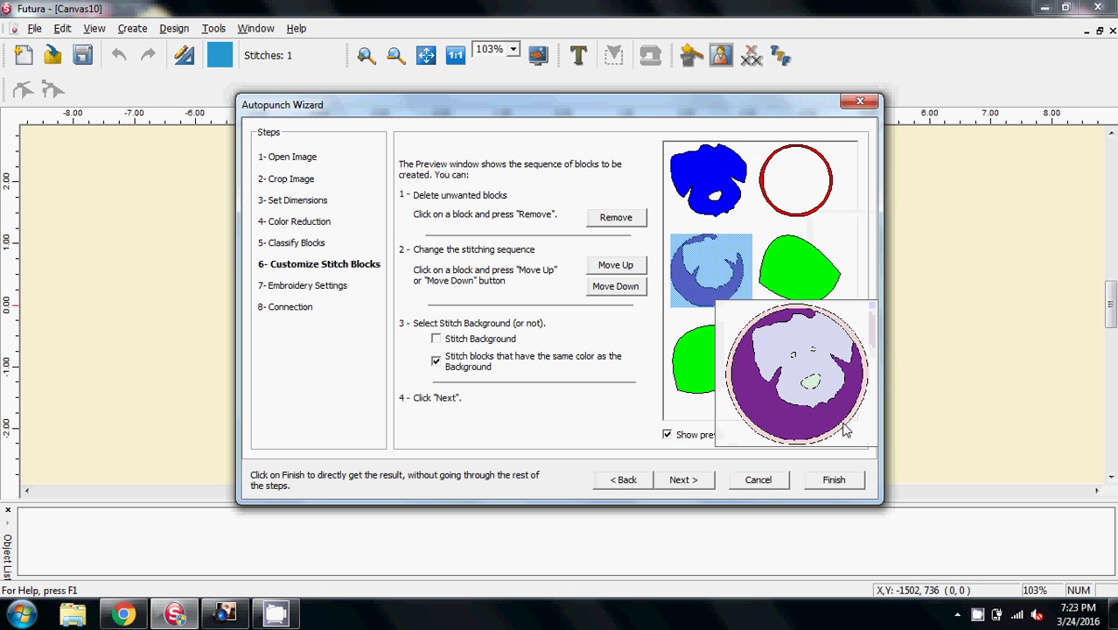
pyautogui.click(615, 218)
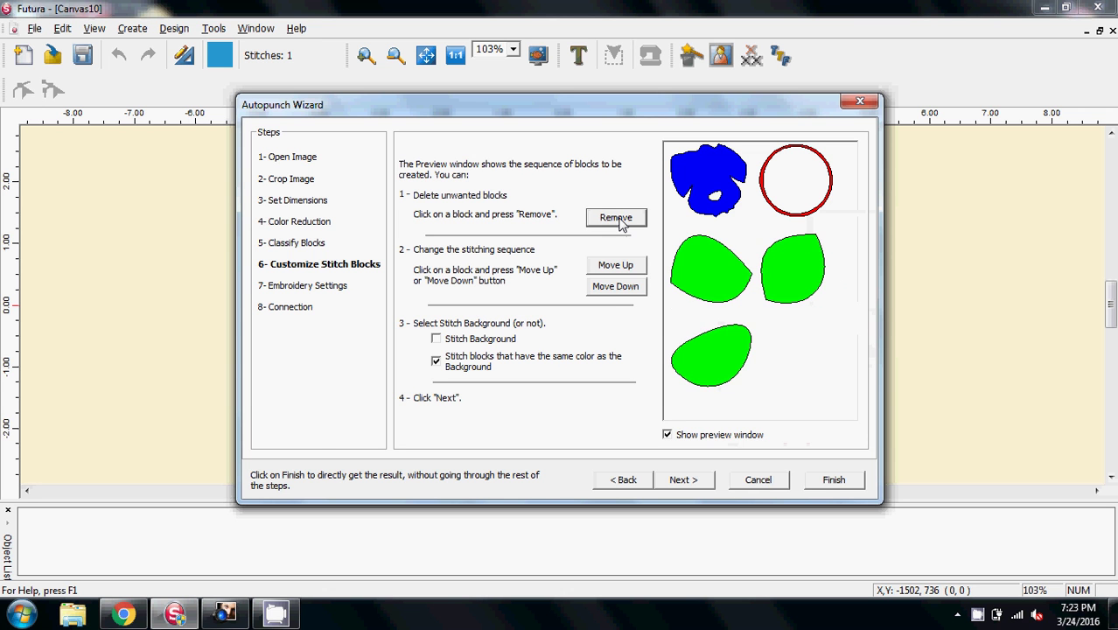
pyautogui.click(719, 285)
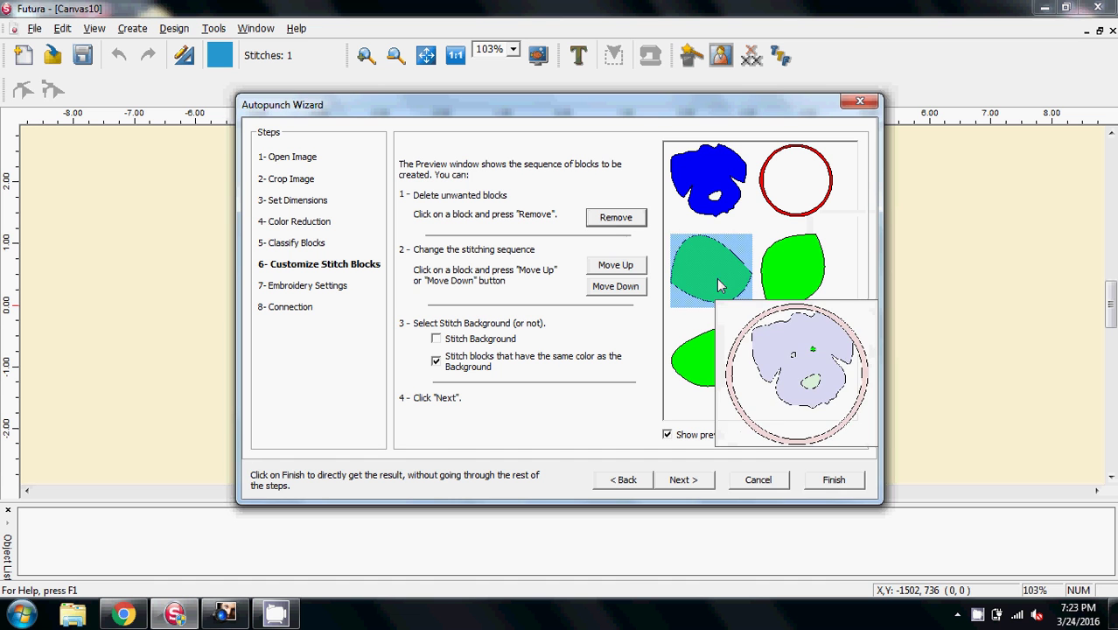
pyautogui.click(789, 272)
pyautogui.click(707, 361)
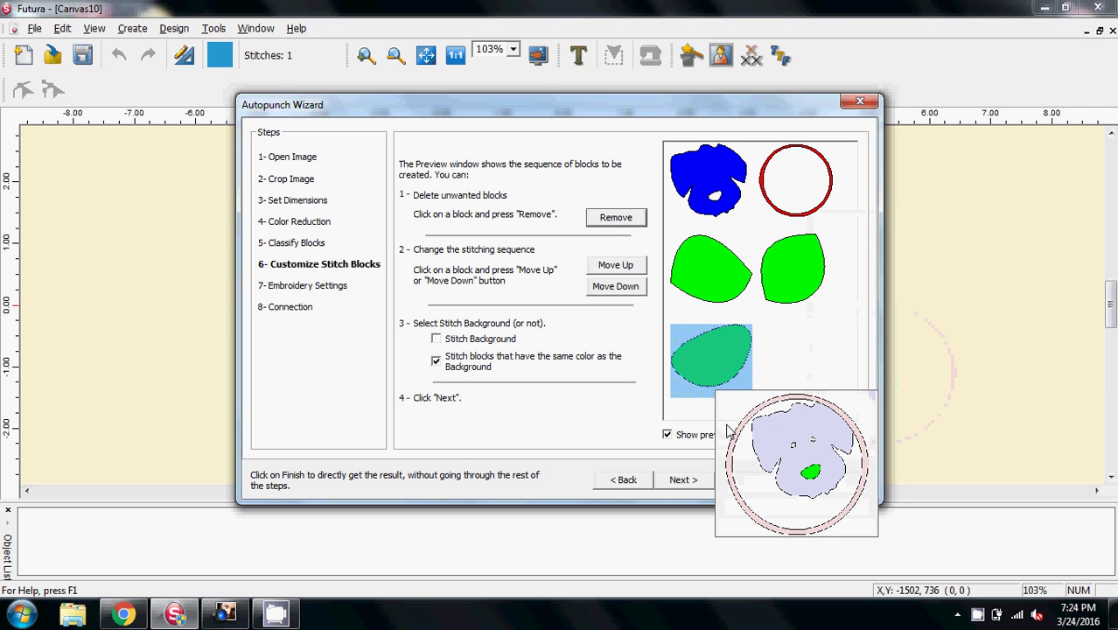
pyautogui.click(714, 189)
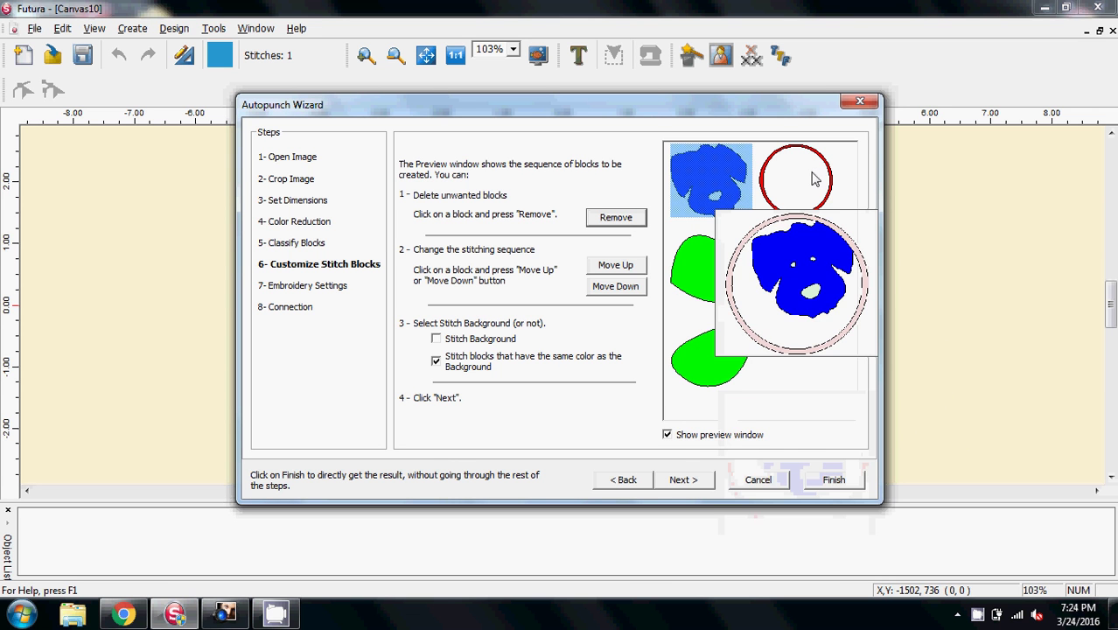
pyautogui.click(680, 482)
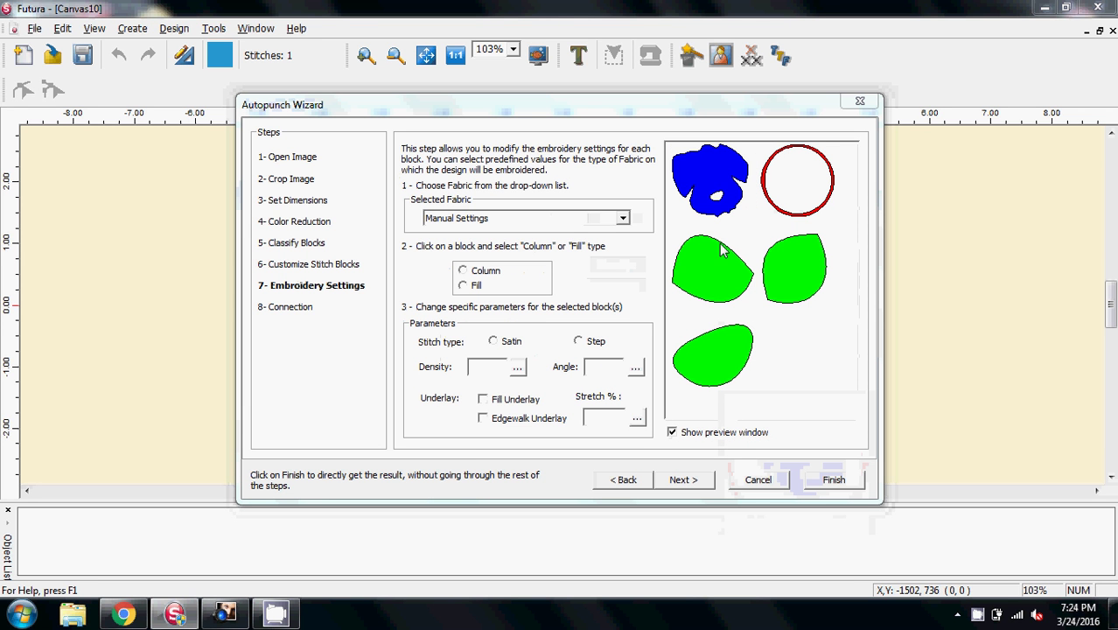
# - Give the blue head and green eye and nose blocks density 3 with fill underlay
pyautogui.click(705, 180)
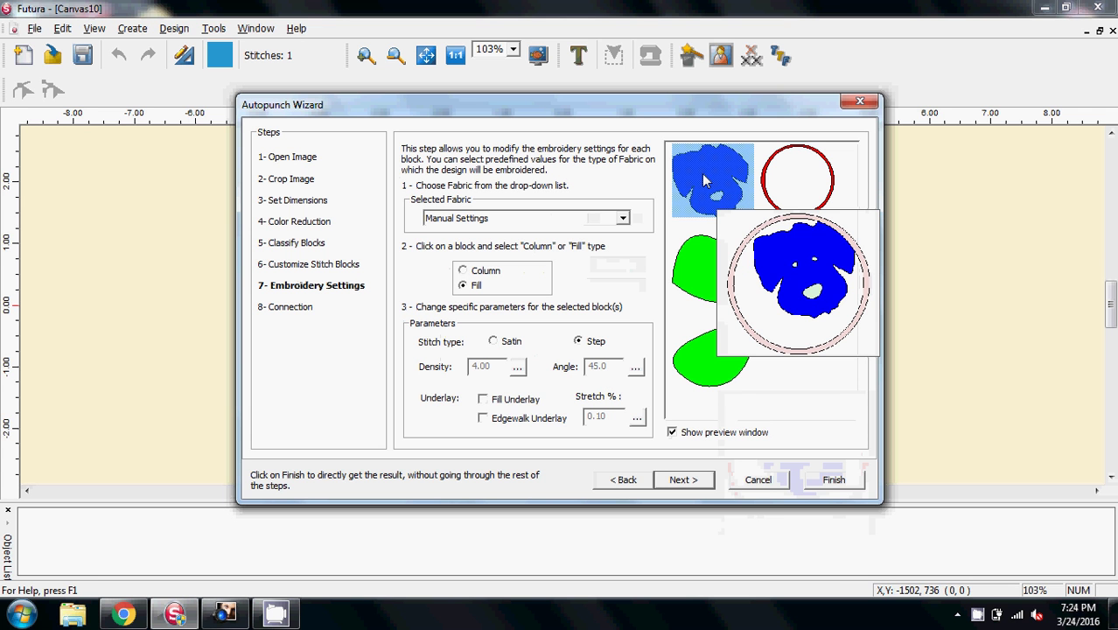
pyautogui.click(700, 296)
pyautogui.click(705, 354)
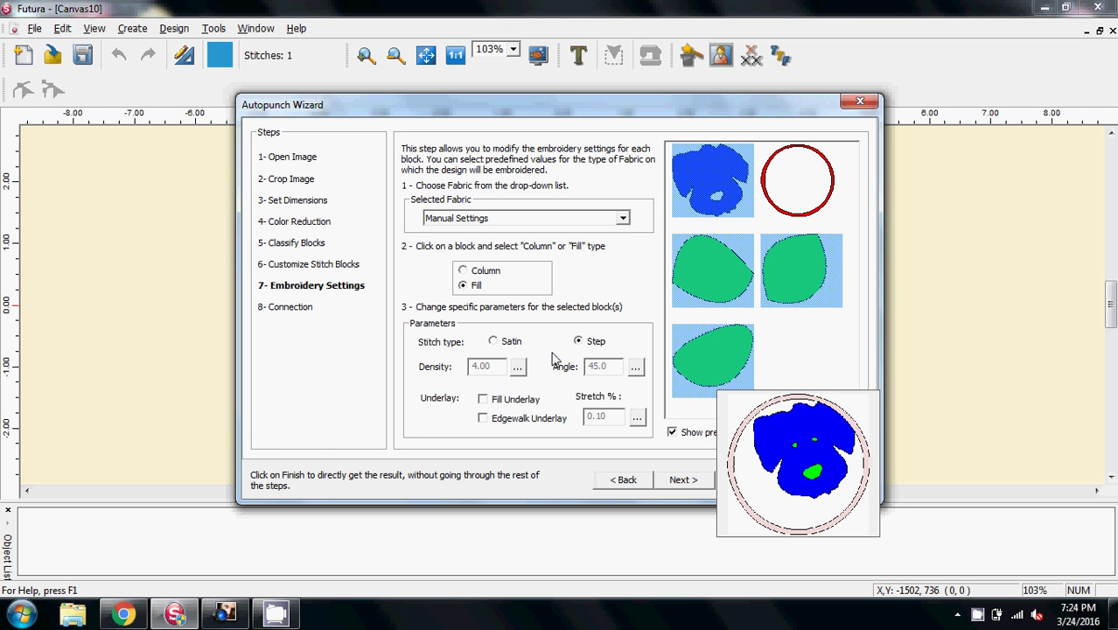
pyautogui.click(517, 367)
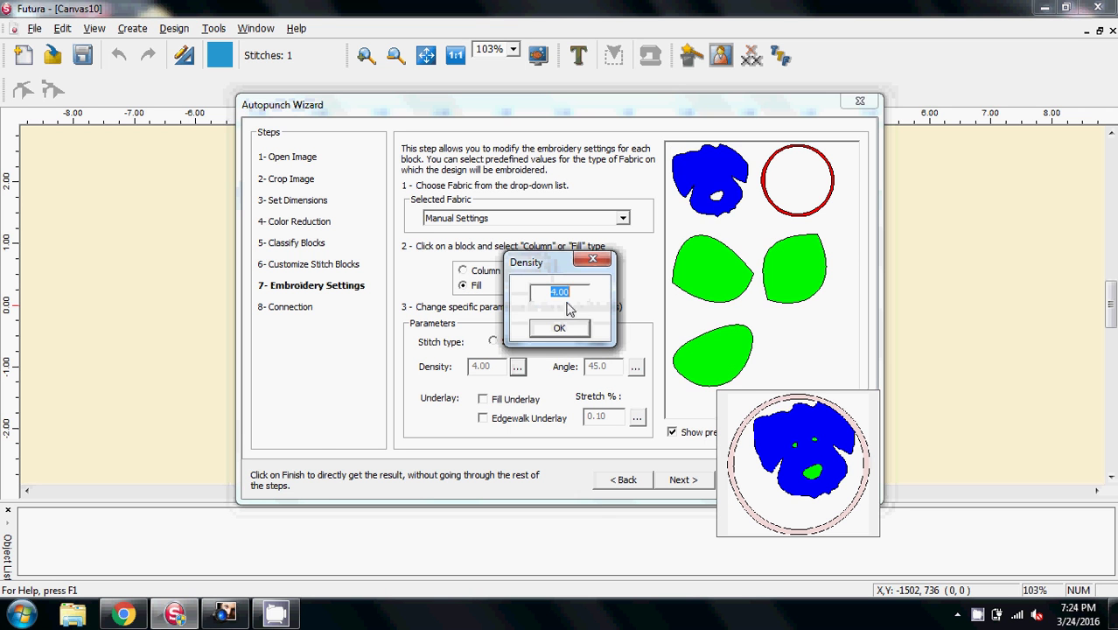
pyautogui.click(559, 330)
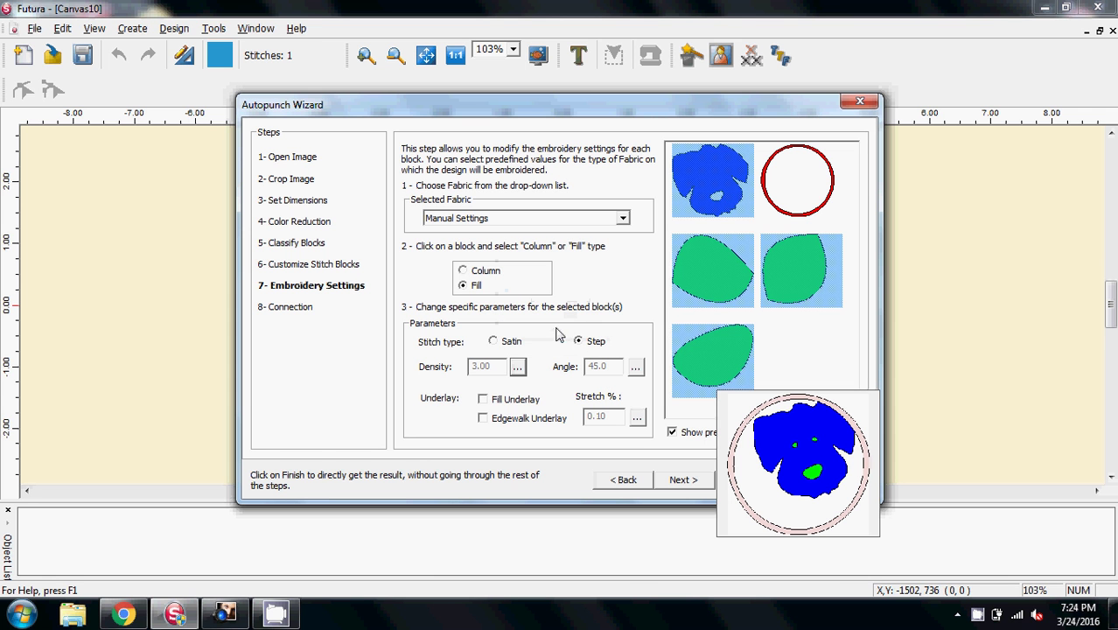
pyautogui.click(483, 400)
# - Make the red ring block a satin column at density 3 with fill underlay
pyautogui.click(773, 213)
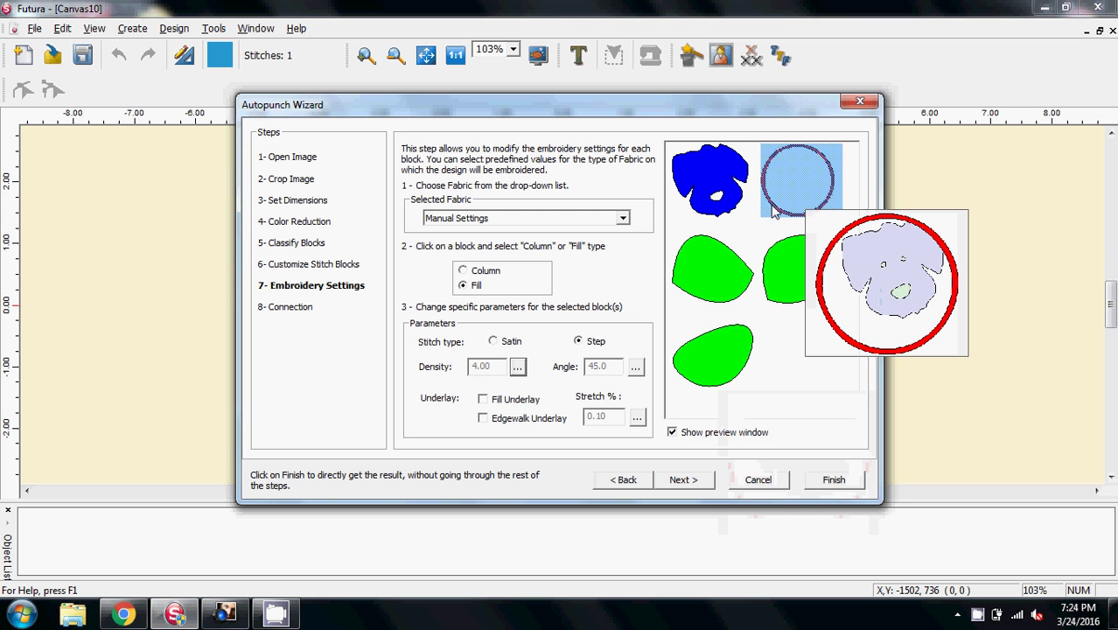
pyautogui.click(464, 272)
pyautogui.click(517, 367)
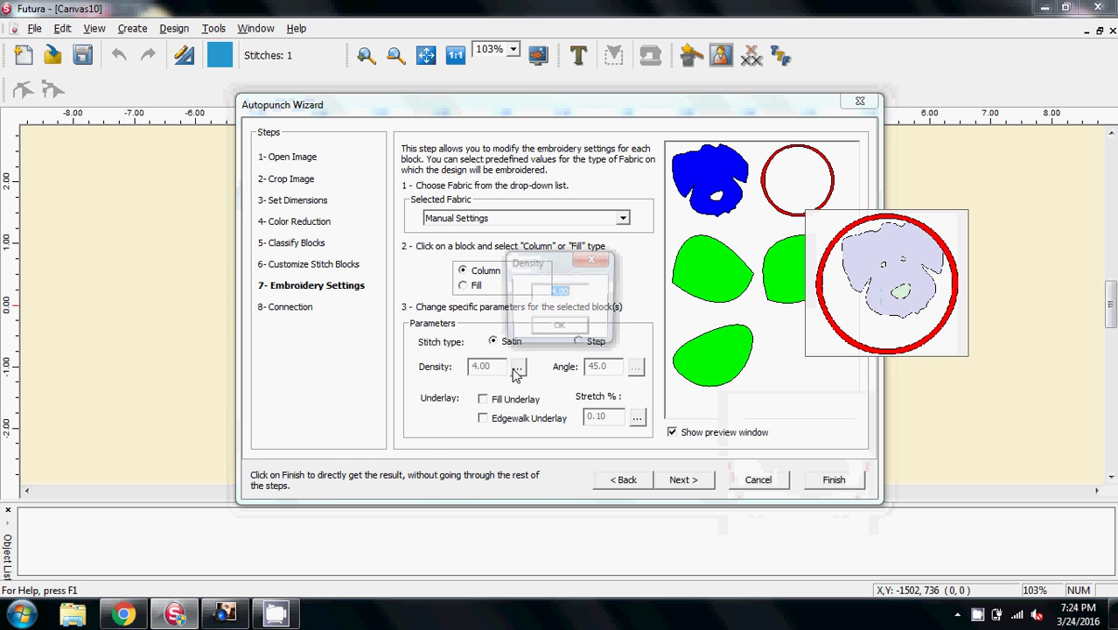
pyautogui.write('3')
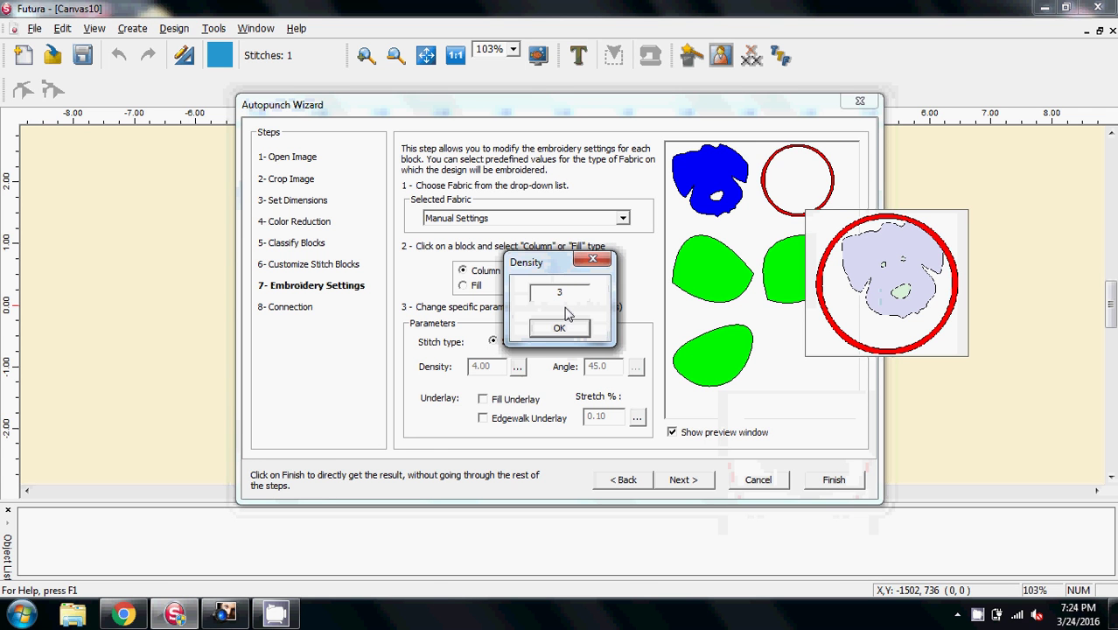
pyautogui.click(559, 328)
pyautogui.click(482, 399)
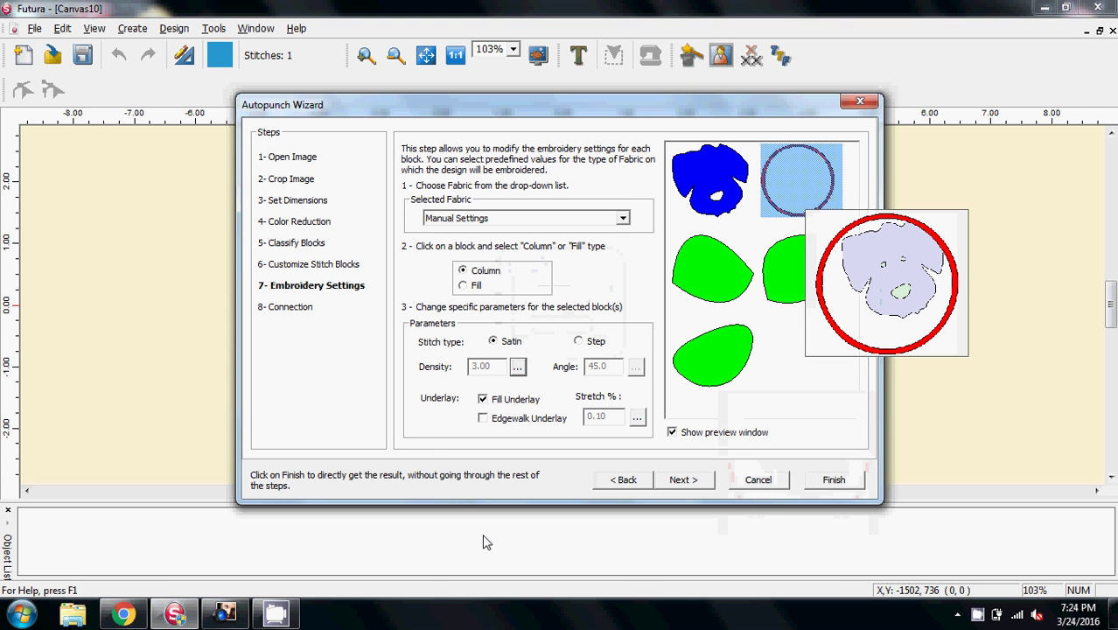
pyautogui.click(683, 481)
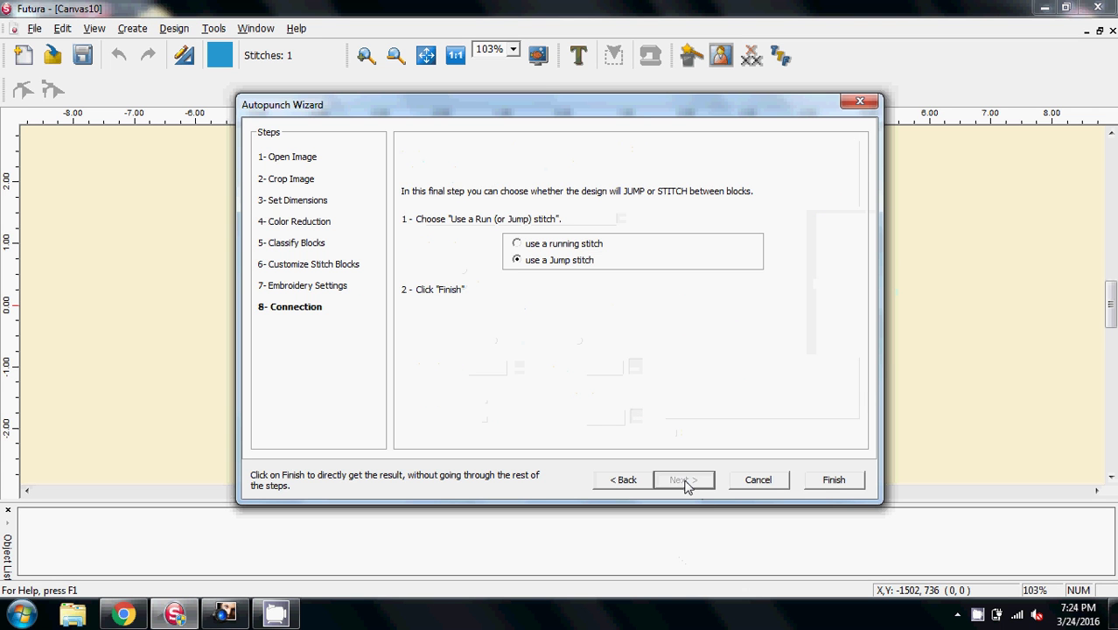
# - Finish the Autopunch Wizard to generate the stitched dog design
pyautogui.click(832, 481)
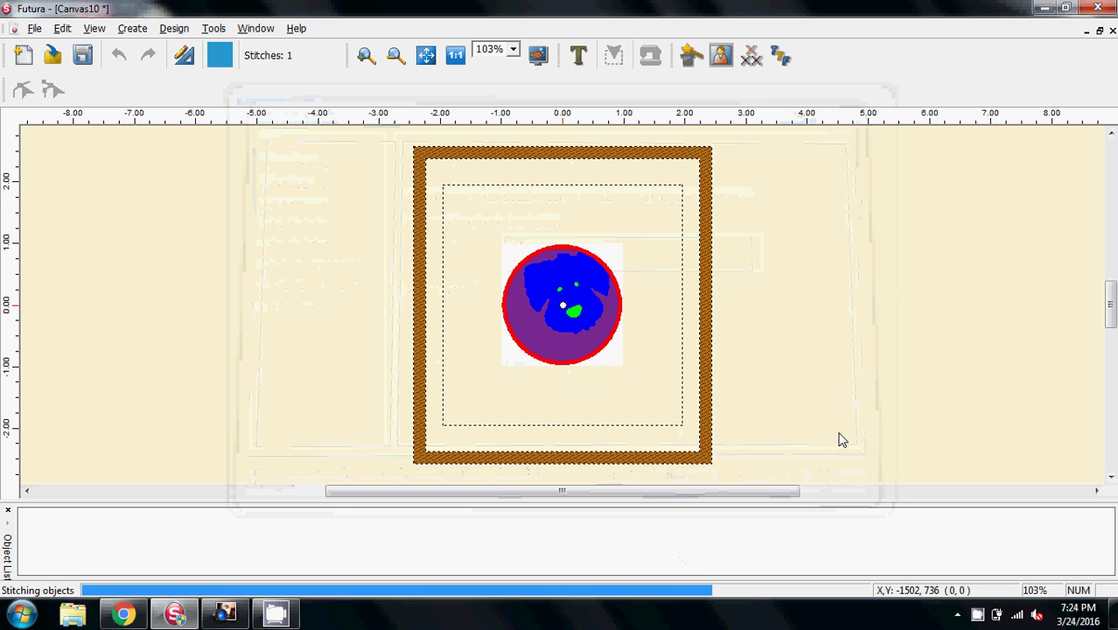
pyautogui.click(94, 28)
pyautogui.click(105, 57)
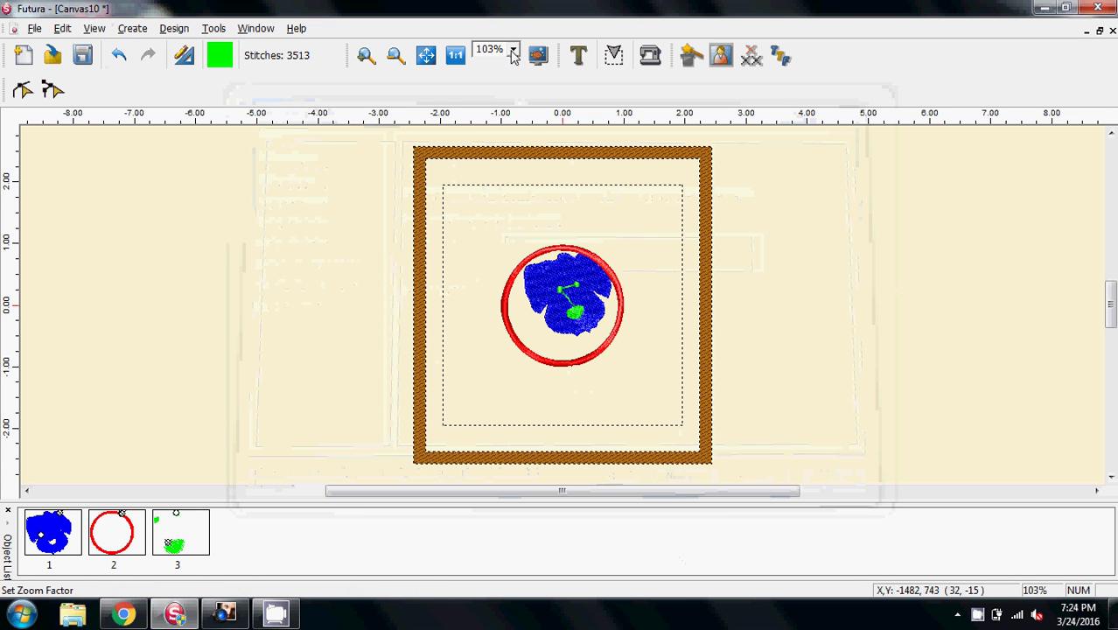
# - Zoom the design to 200%, then to 500%
pyautogui.click(514, 50)
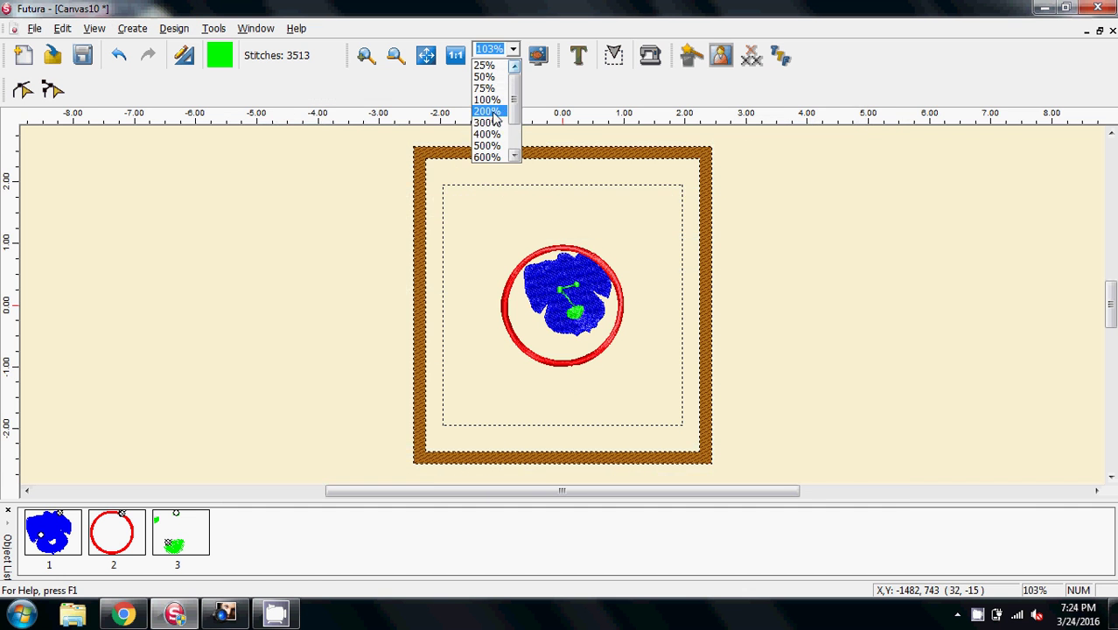
pyautogui.click(504, 112)
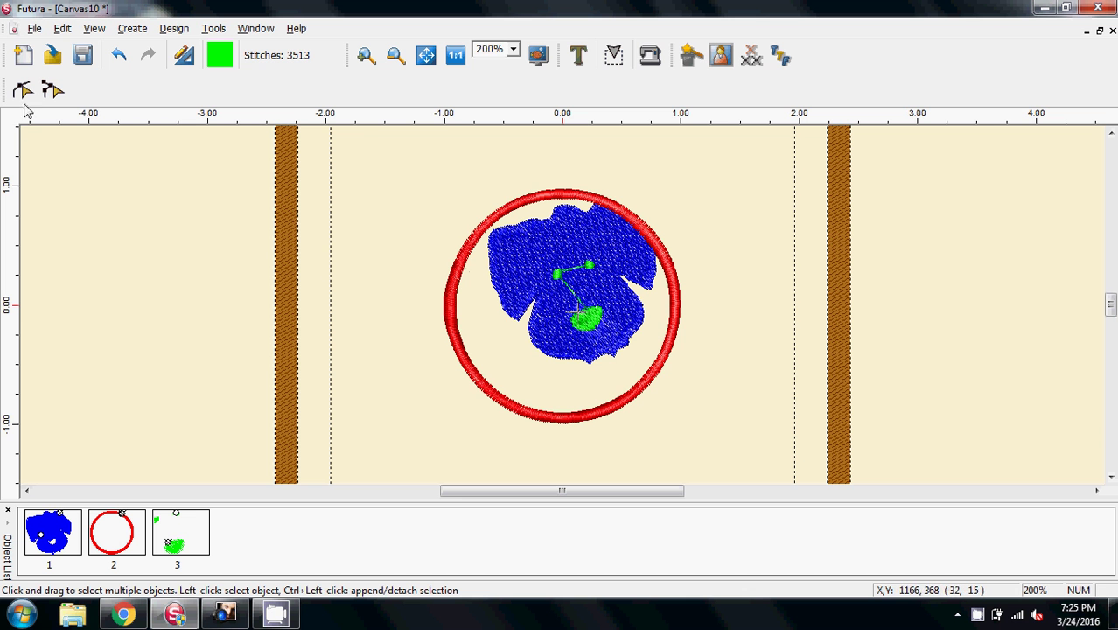
pyautogui.click(497, 50)
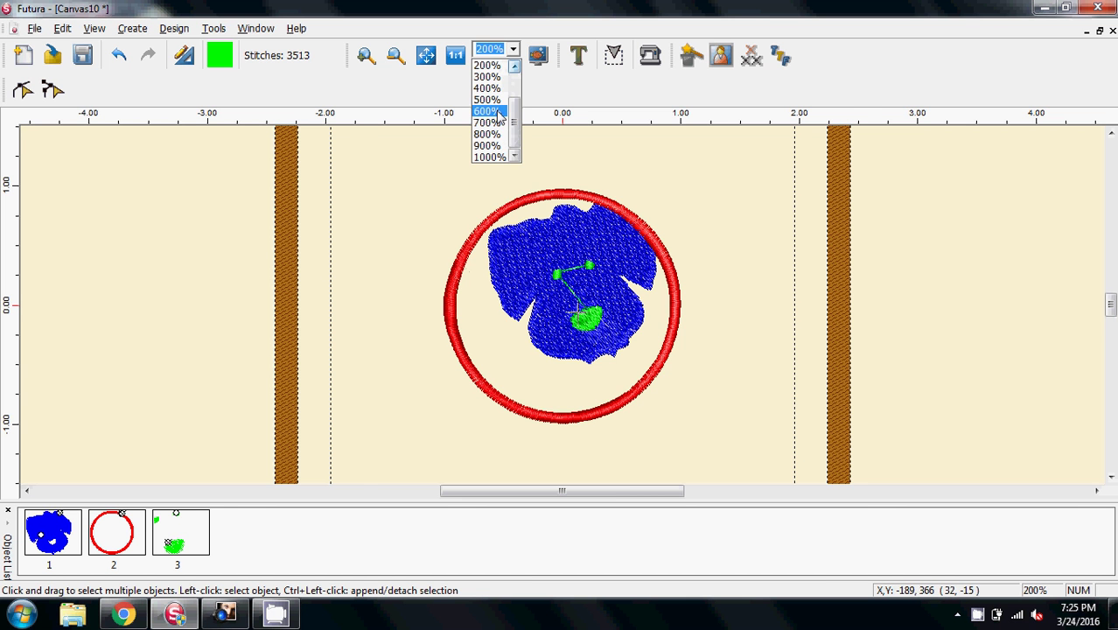
pyautogui.click(490, 100)
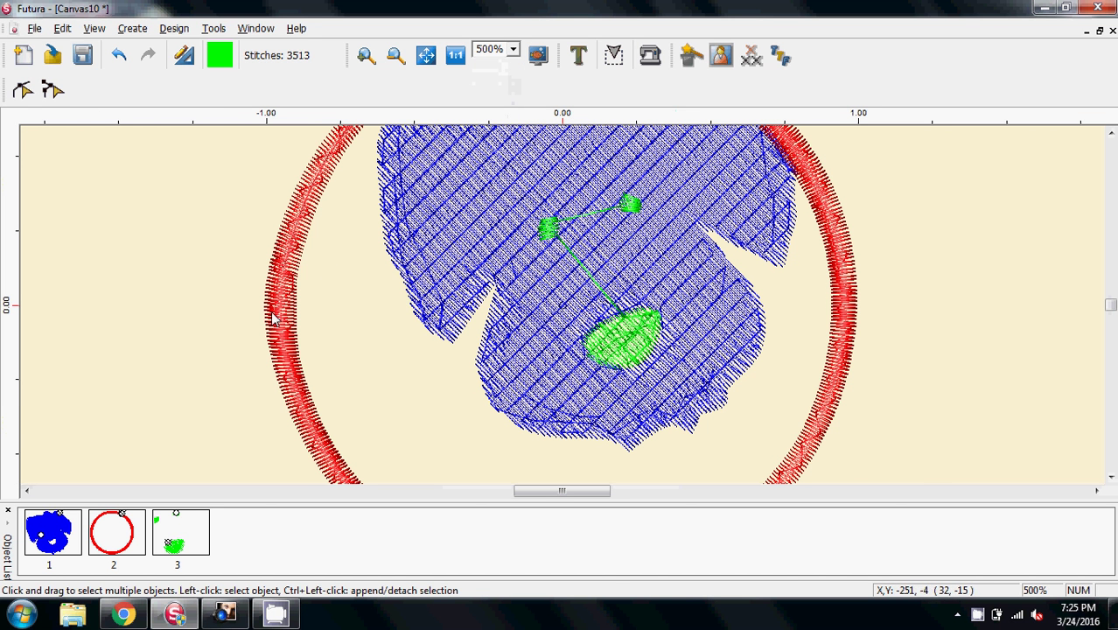
# - Shift one outline point on the red ring and re-stitch it, yielding 3509 stitches at 200% zoom
pyautogui.click(23, 91)
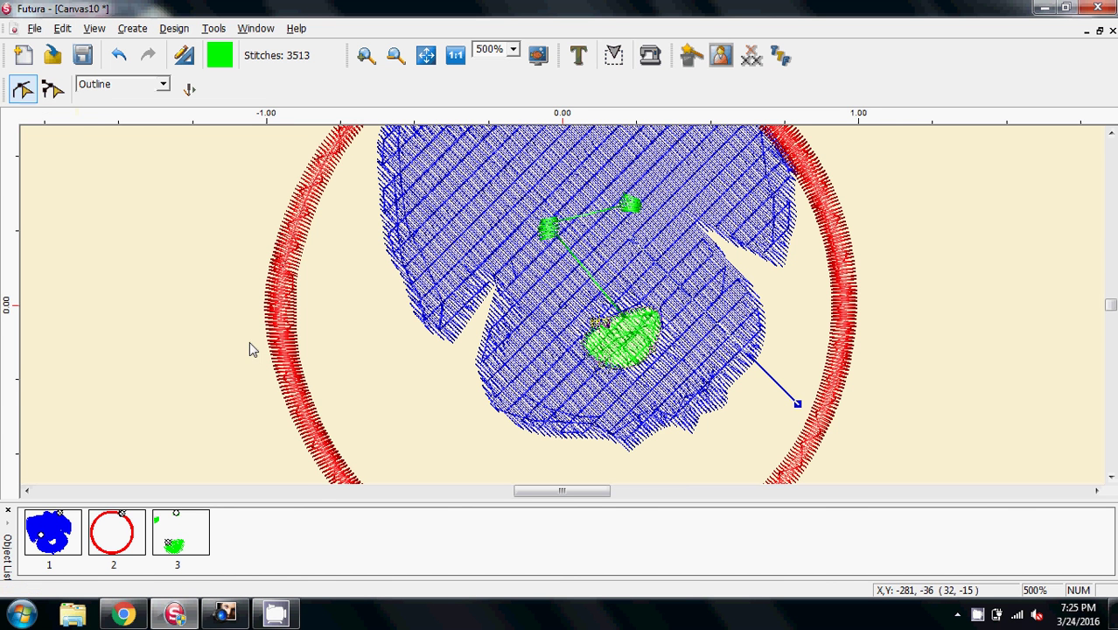
pyautogui.click(282, 326)
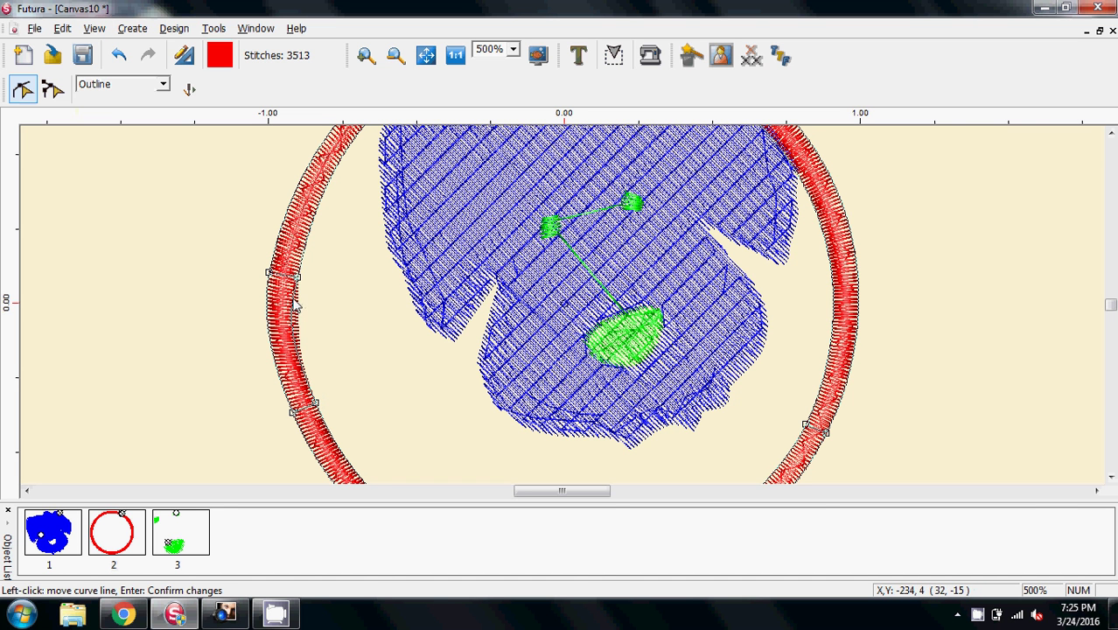
pyautogui.click(297, 281)
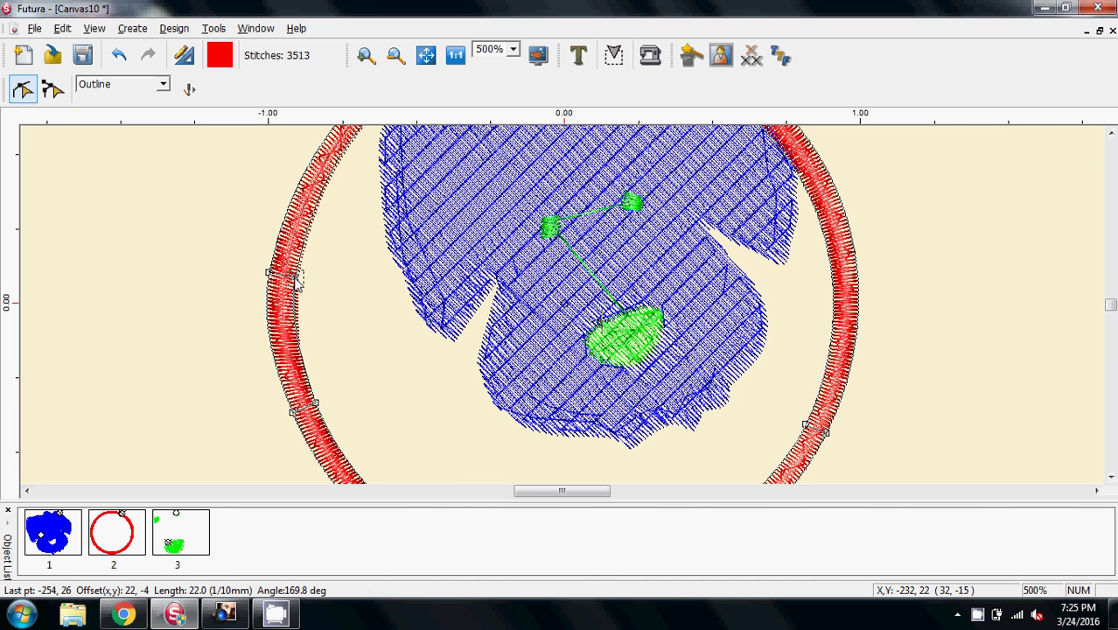
pyautogui.click(189, 89)
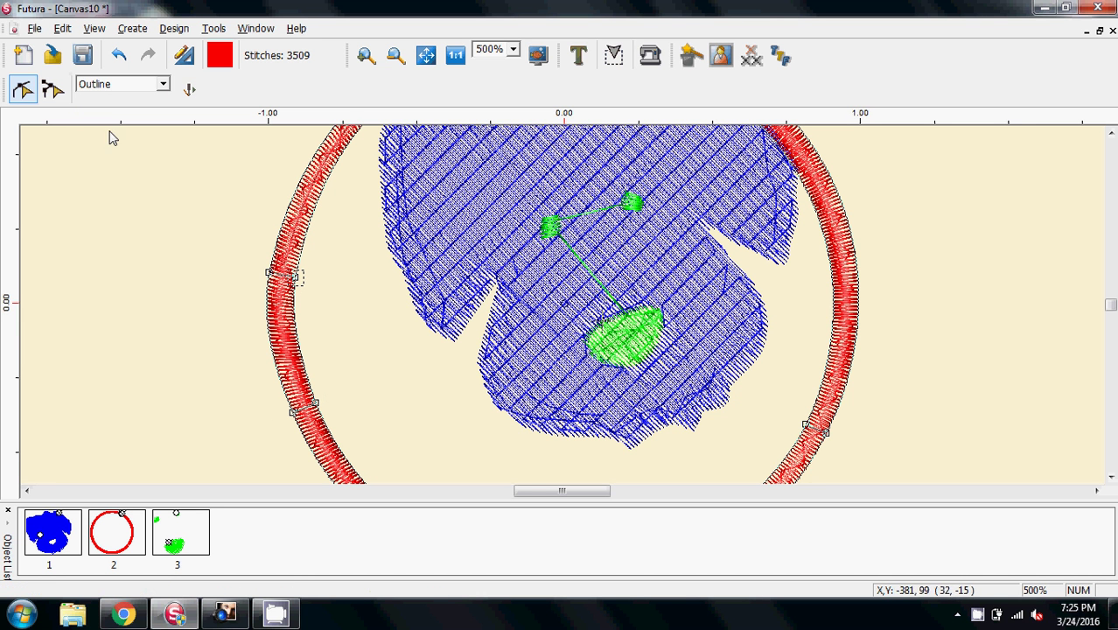
pyautogui.click(23, 91)
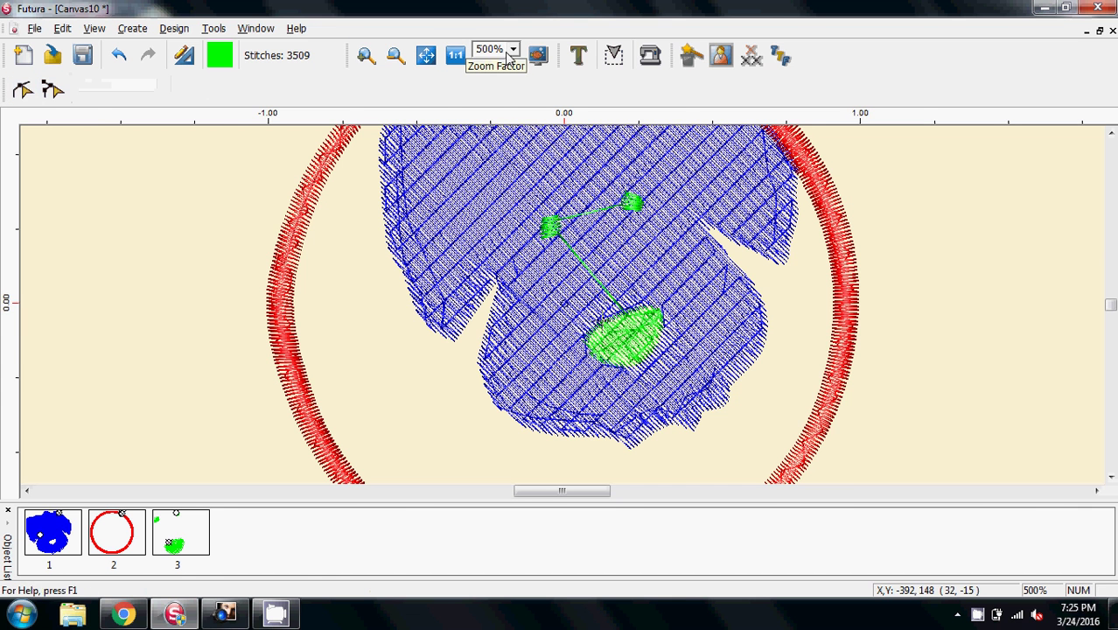
pyautogui.click(515, 51)
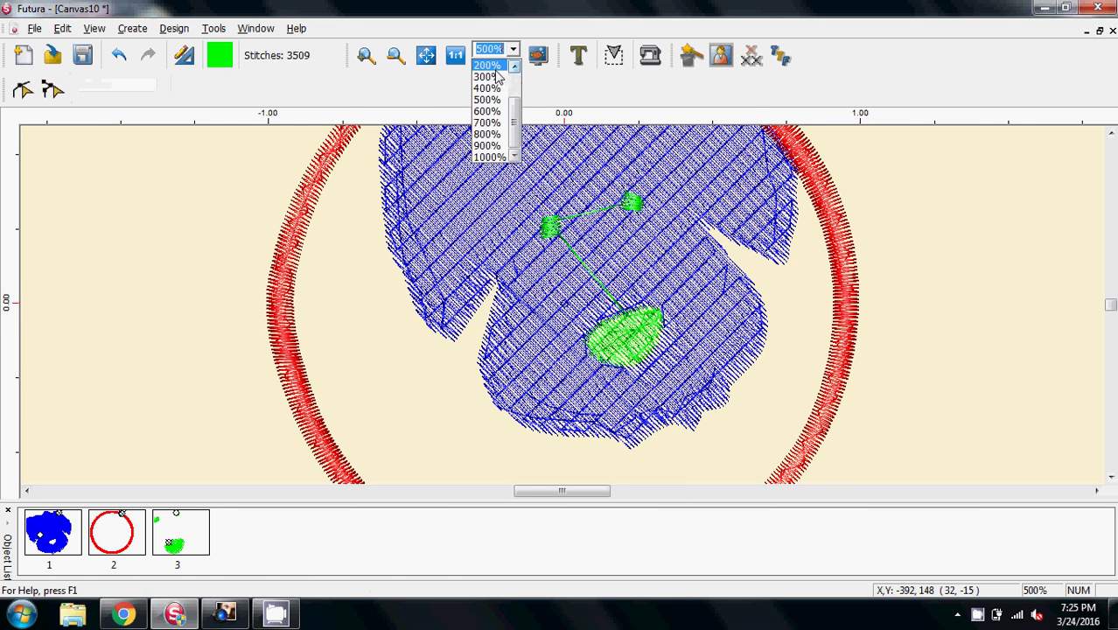
pyautogui.click(494, 70)
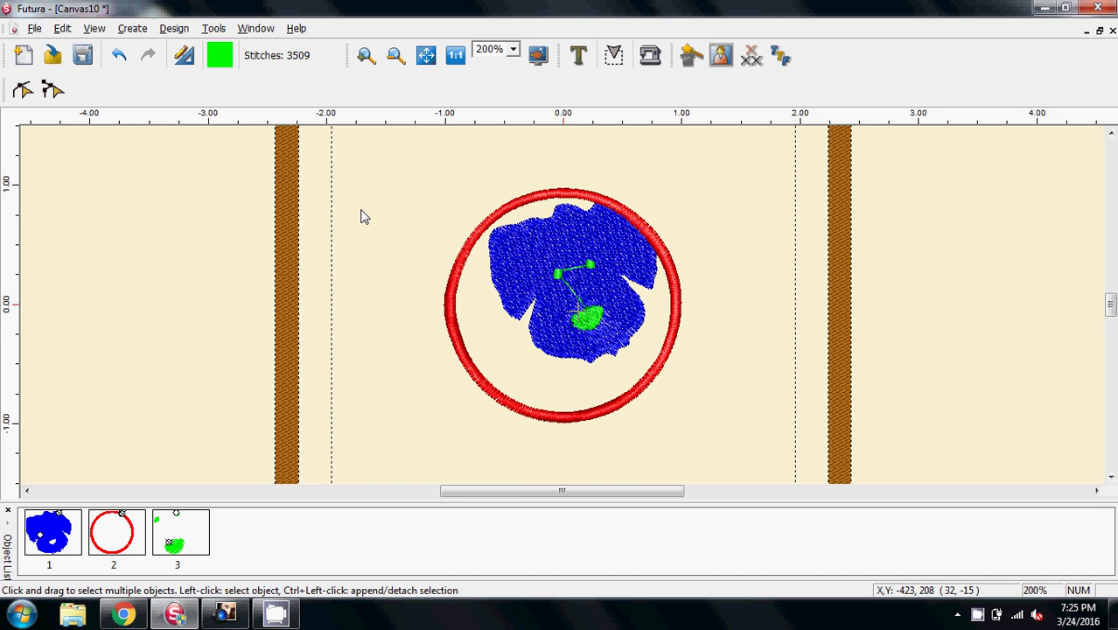
pyautogui.click(35, 29)
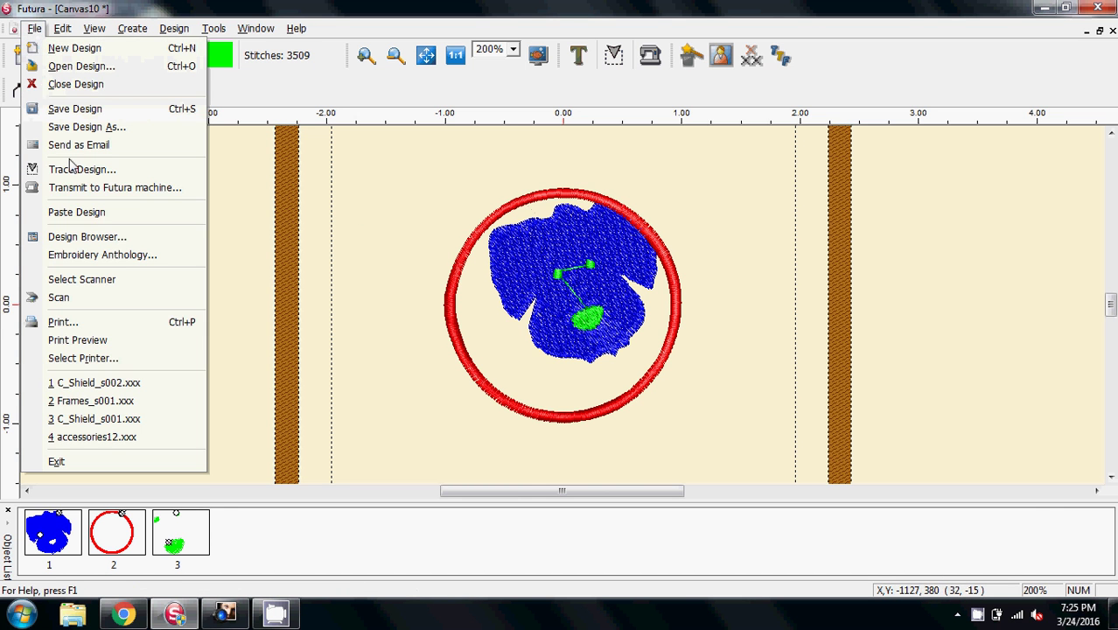
pyautogui.click(68, 237)
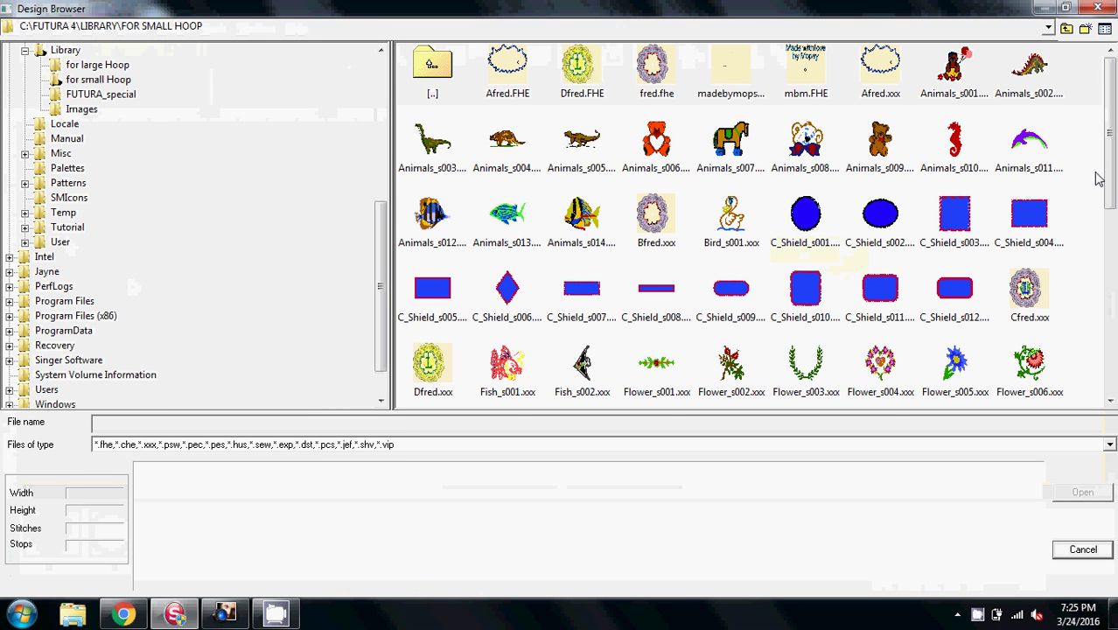
pyautogui.moveTo(1109, 175); pyautogui.dragTo(1112, 293)
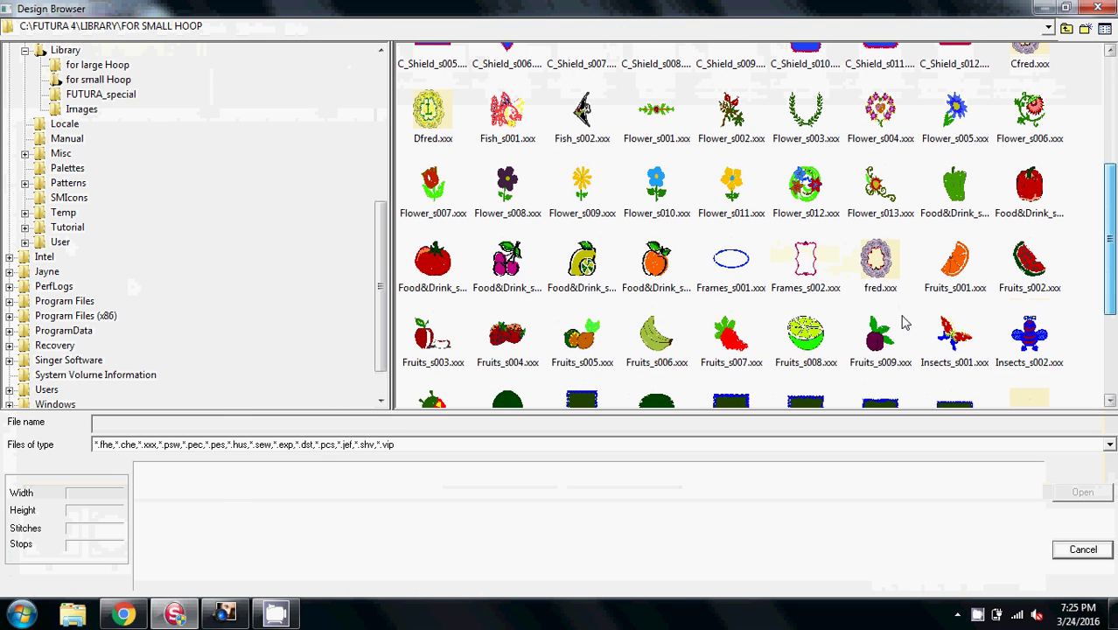
pyautogui.click(737, 267)
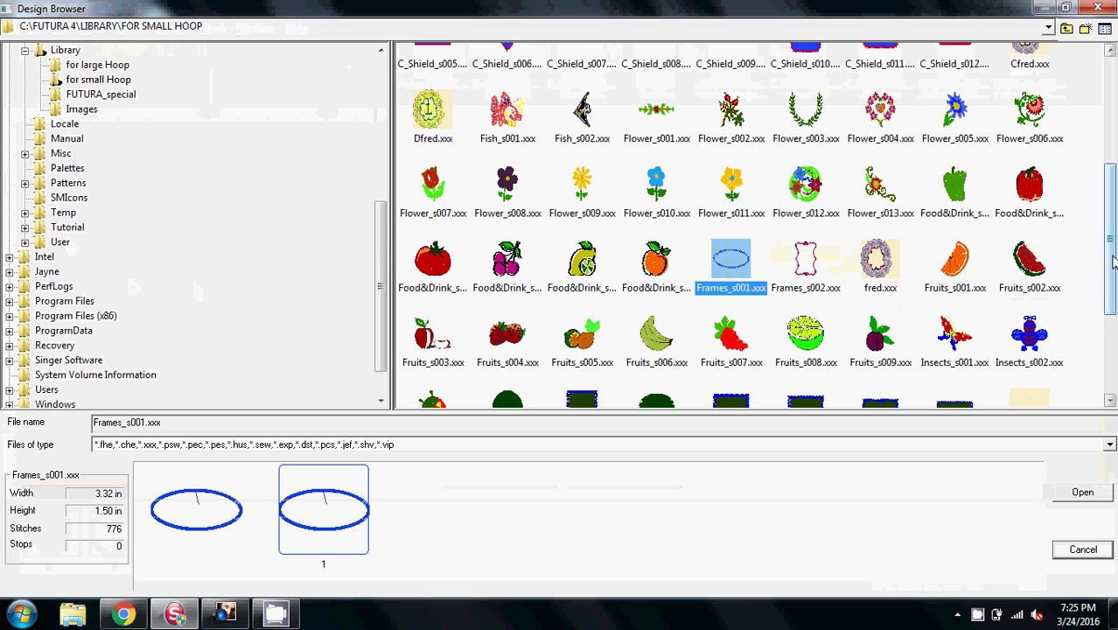
pyautogui.moveTo(1111, 253); pyautogui.dragTo(1111, 195)
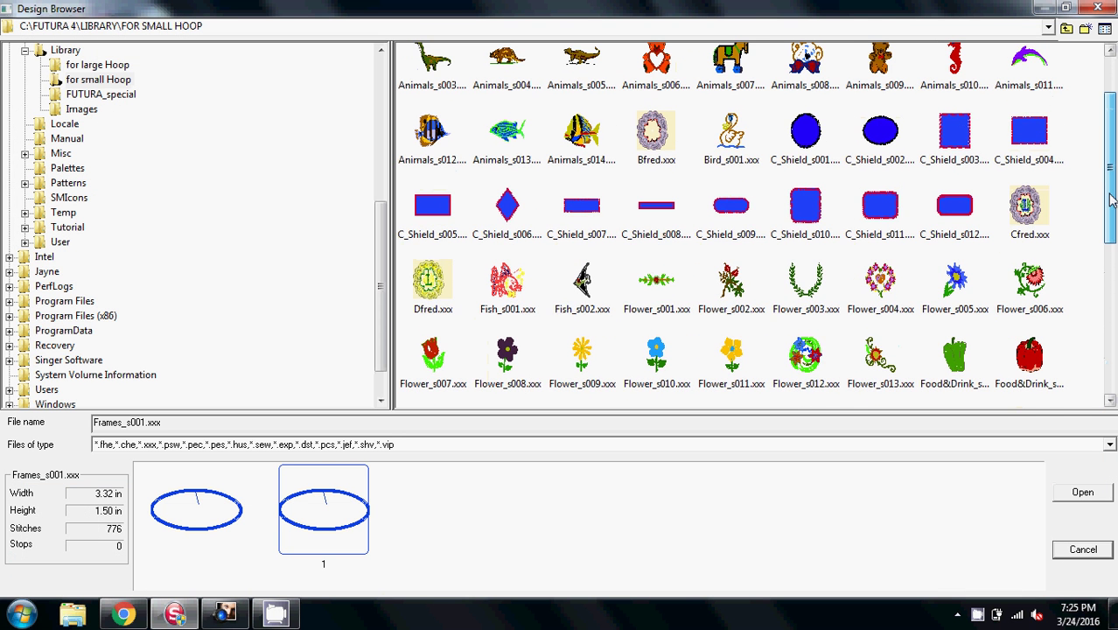
pyautogui.click(824, 144)
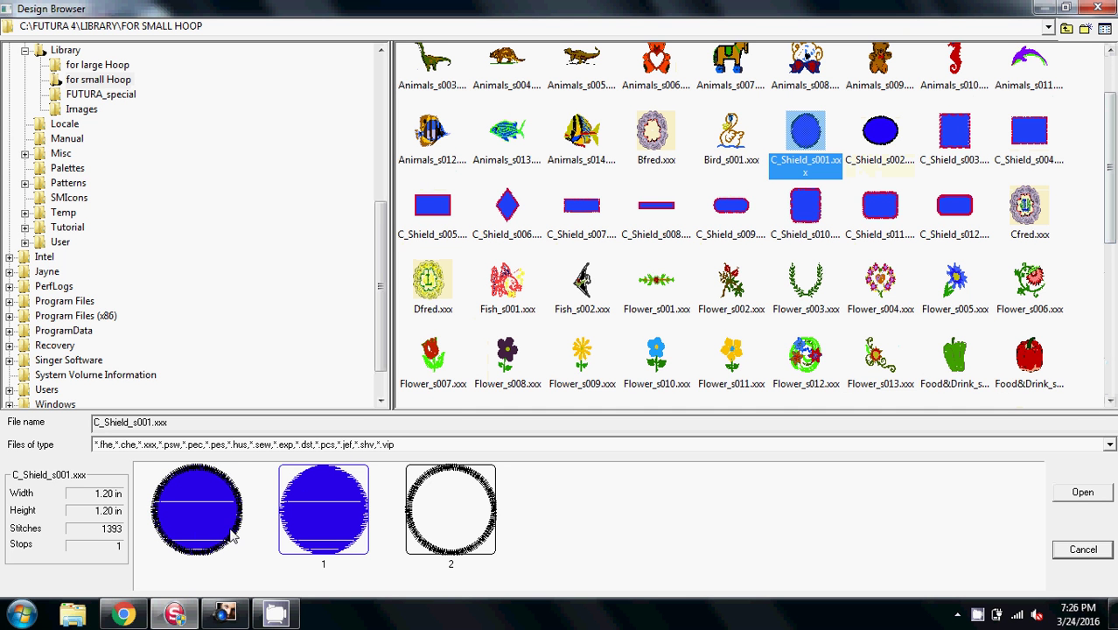
pyautogui.click(1085, 549)
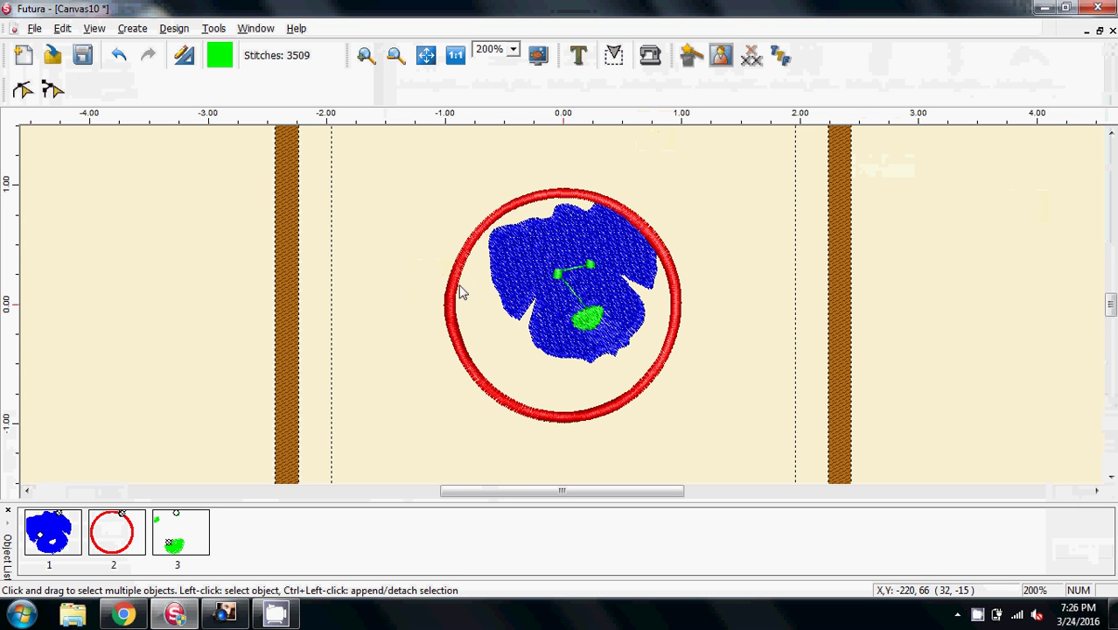